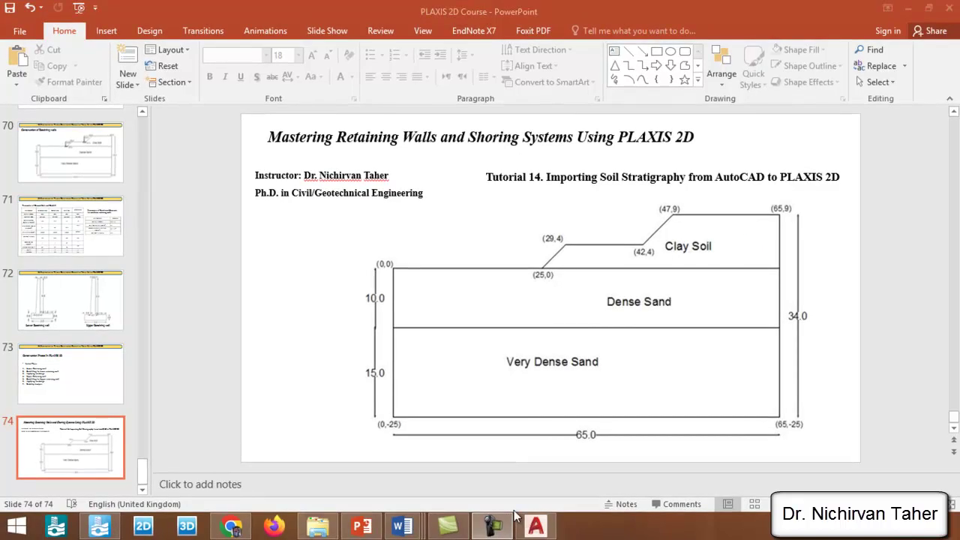
- Move from the PowerPoint soil-layer slide to the AutoCAD Tutorial 14 drawing
key("alt+Tab")
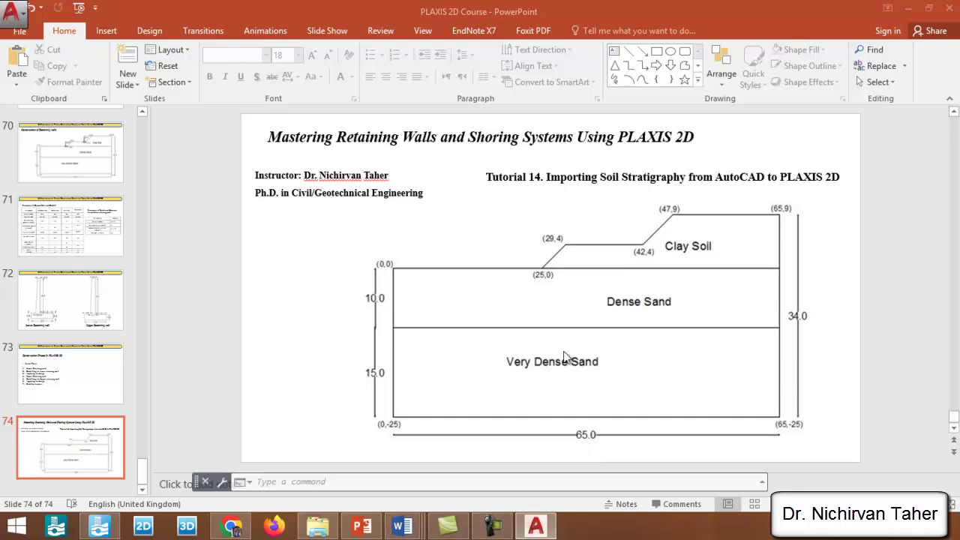
left_click(537, 527)
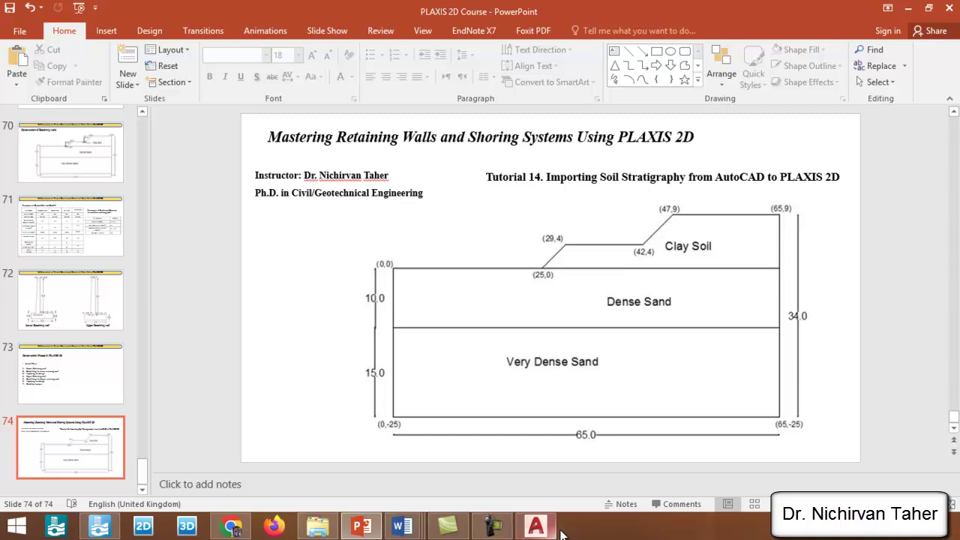
left_click(536, 527)
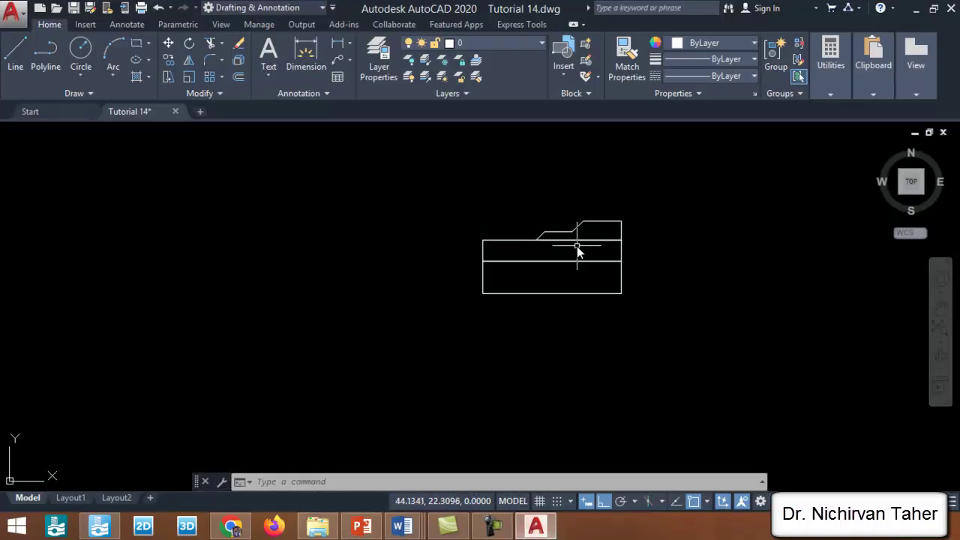
scroll(574, 251, "up", 4)
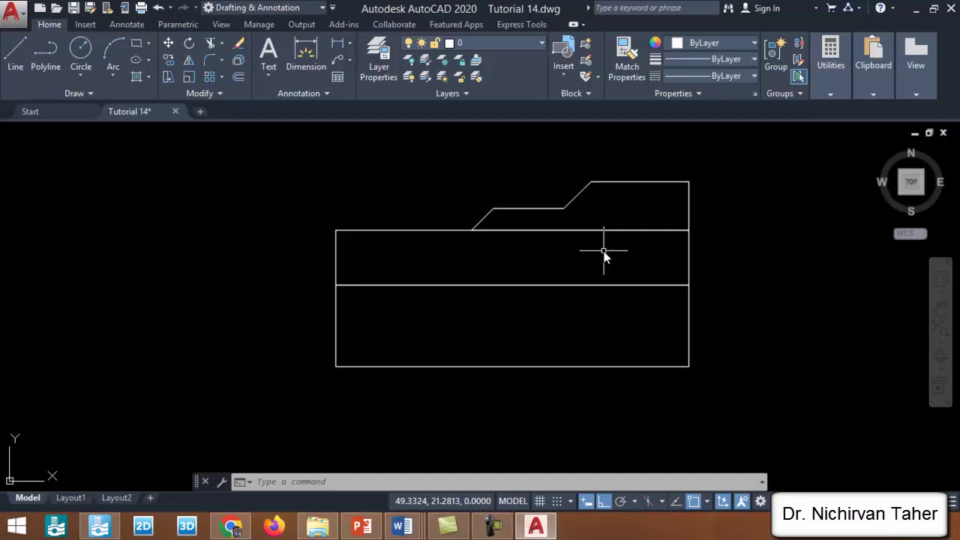
- Confirm Meters as the insertion scale with the UNITS command, then return to the drawing
type("unit")
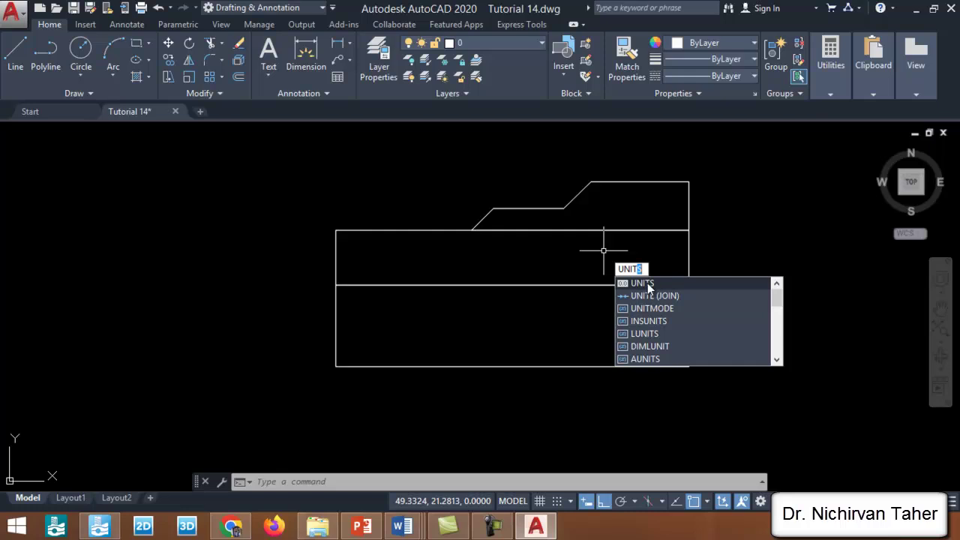
left_click(659, 286)
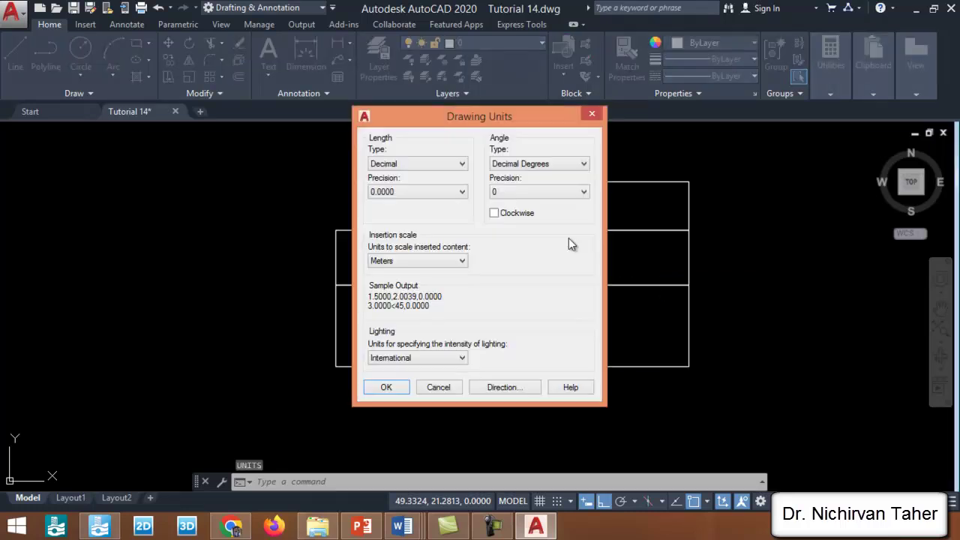
left_click(427, 261)
left_click(428, 261)
left_click(386, 387)
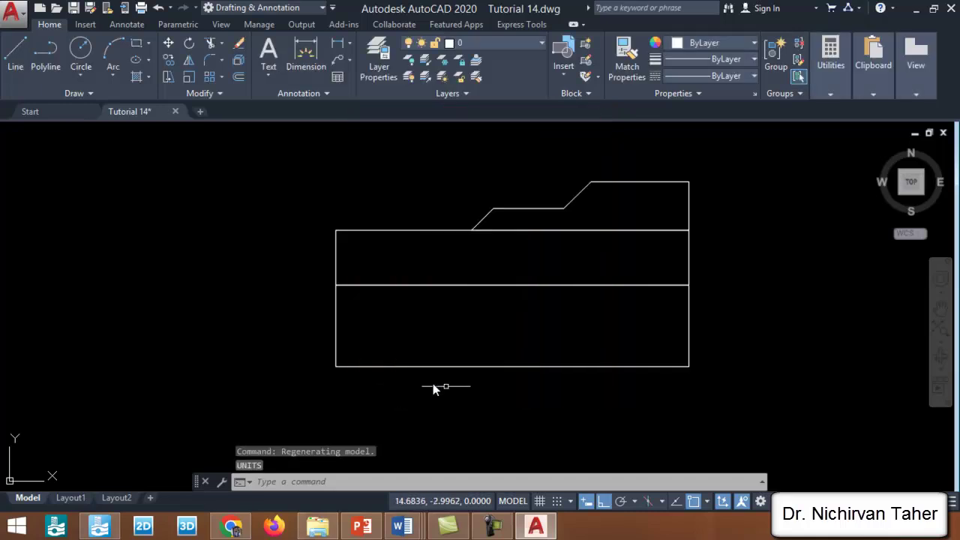
left_click(492, 525)
left_click(893, 461)
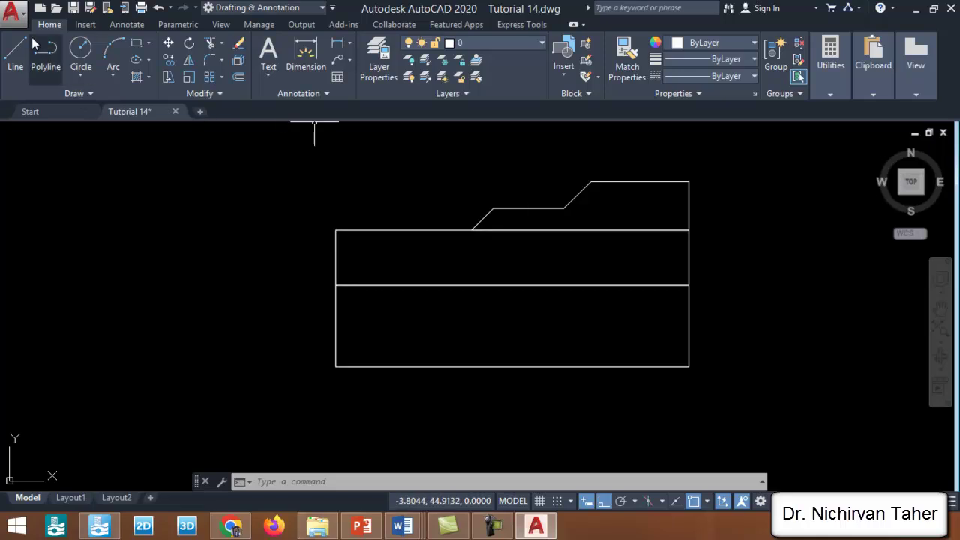
- Save the drawing as Tutorial 14.dxf with a decimal accuracy of 1 in the suggested location
left_click(20, 18)
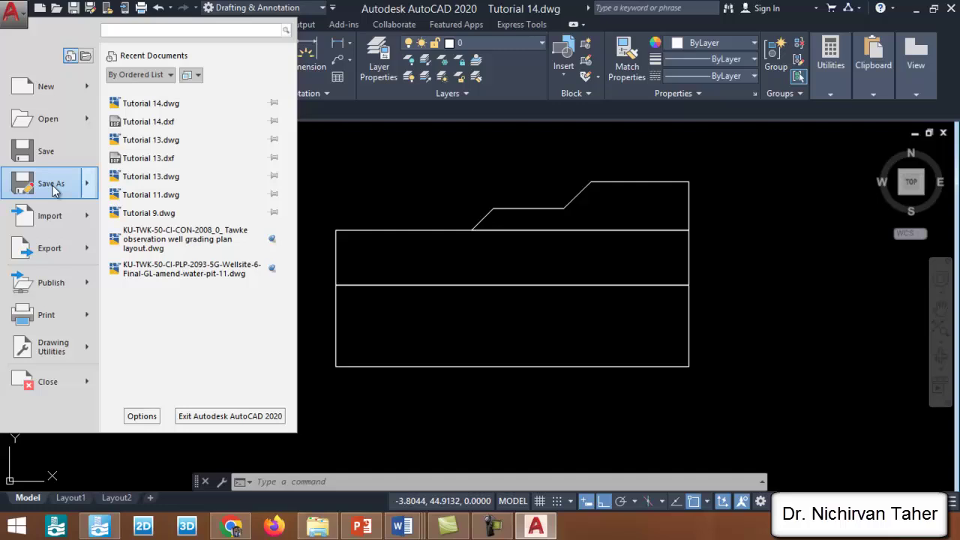
mouse_move(60, 187)
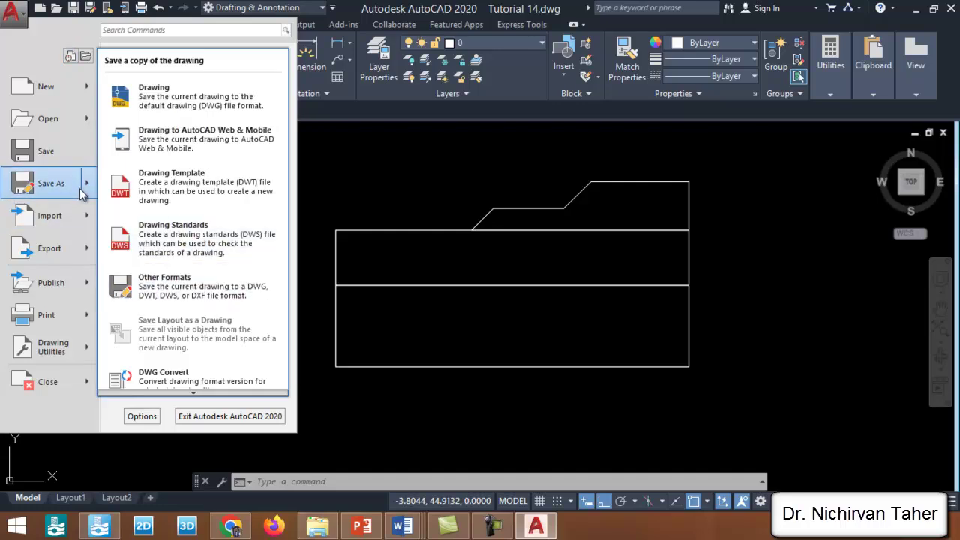
left_click(176, 288)
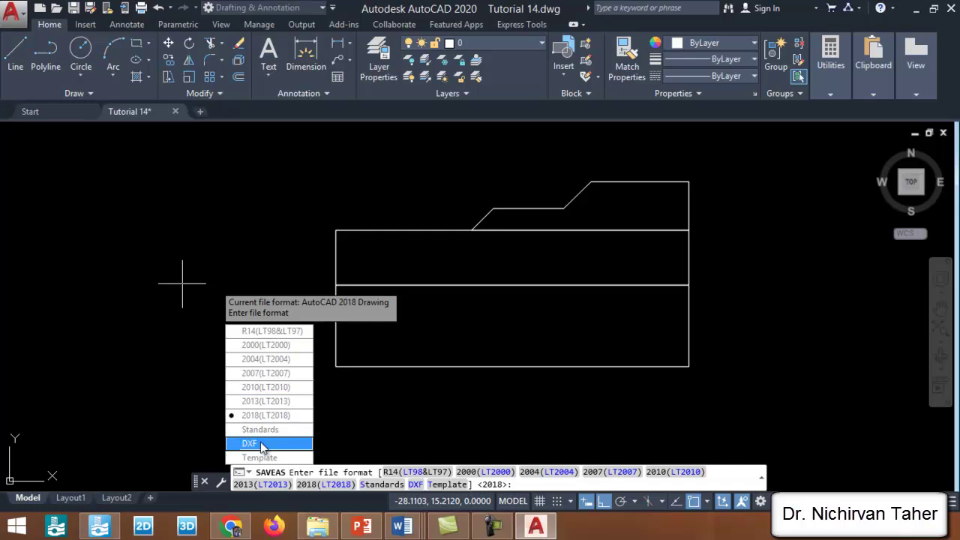
left_click(259, 443)
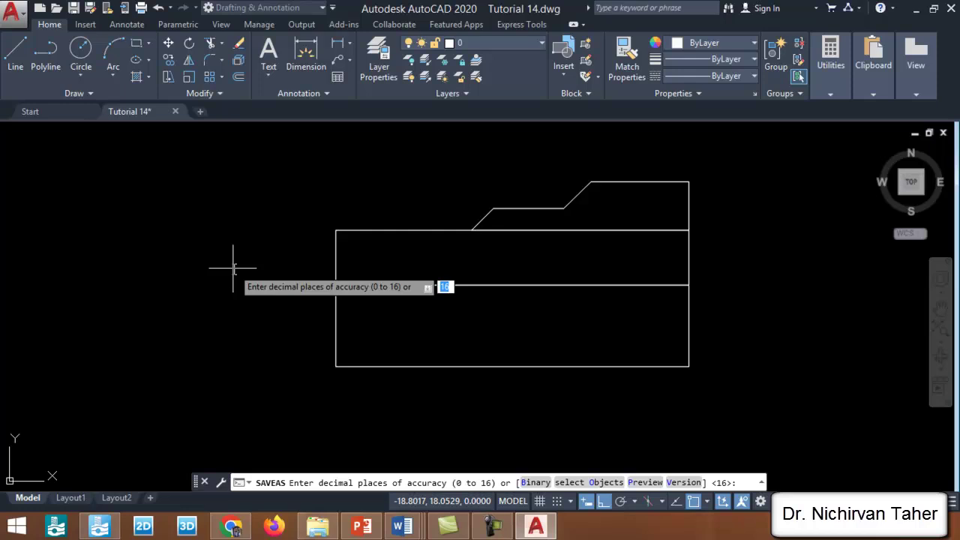
type("1")
key("Return")
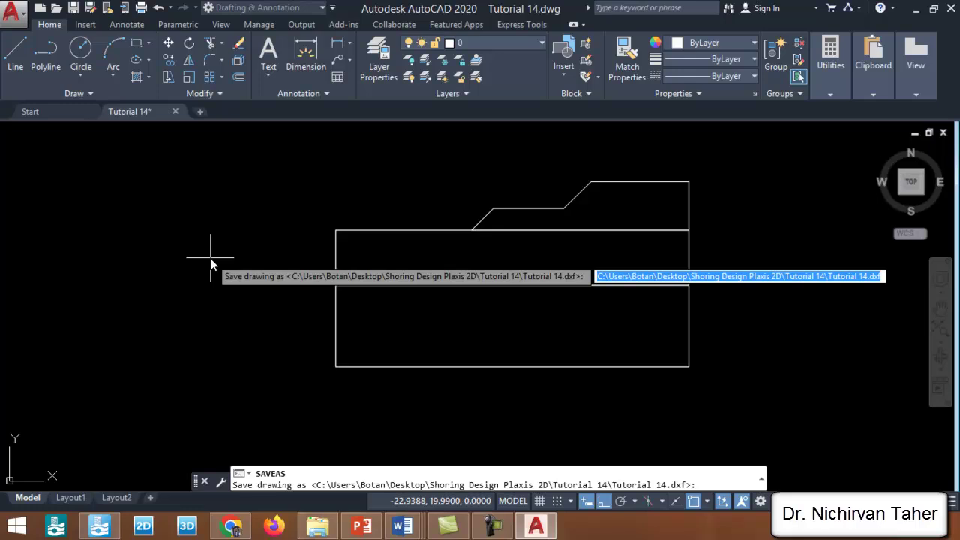
key("Return")
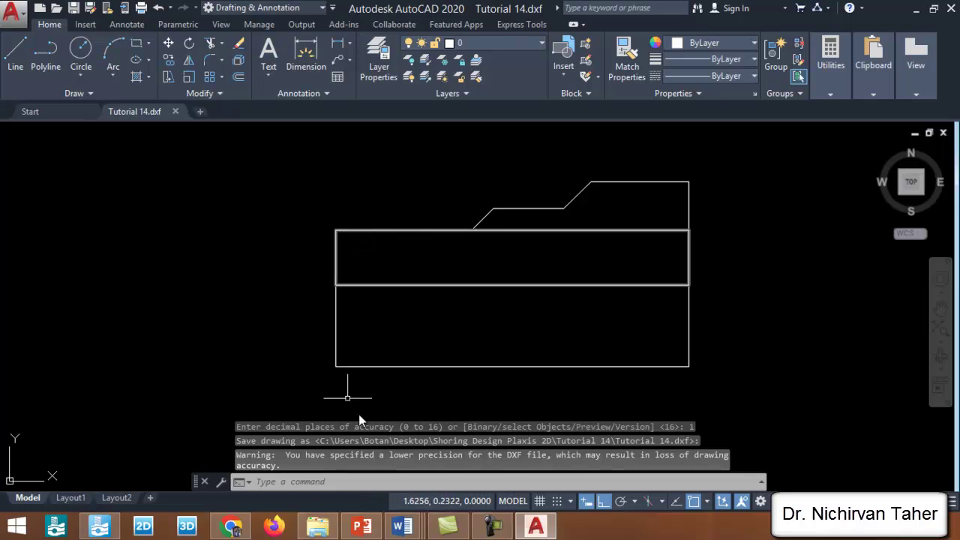
- Find the new Tutorial 14 DXF file in the Tutorial 14 folder
left_click(319, 527)
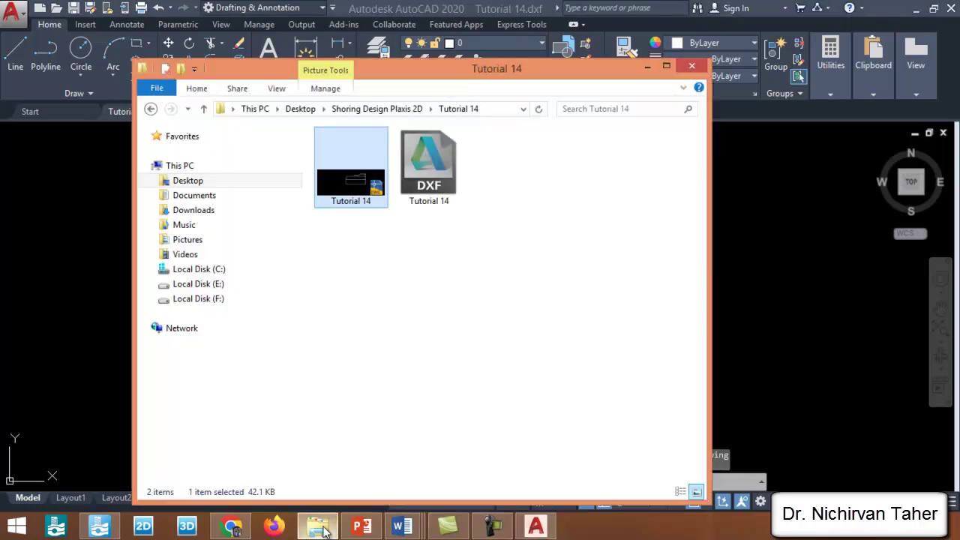
left_click(447, 174)
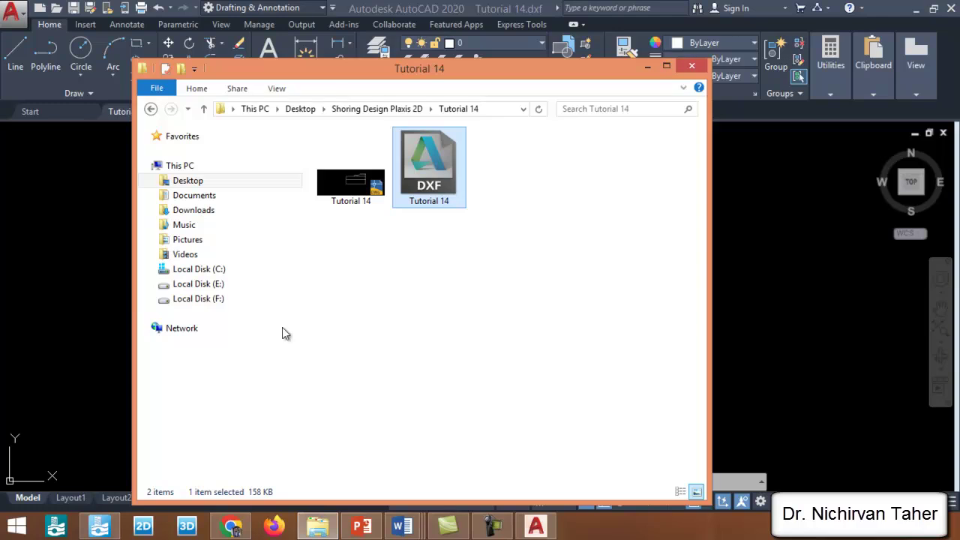
- In Soil mode, check the project properties: plane strain, 15-noded, contour x 0–65 m, y −25–9 m
left_click(110, 529)
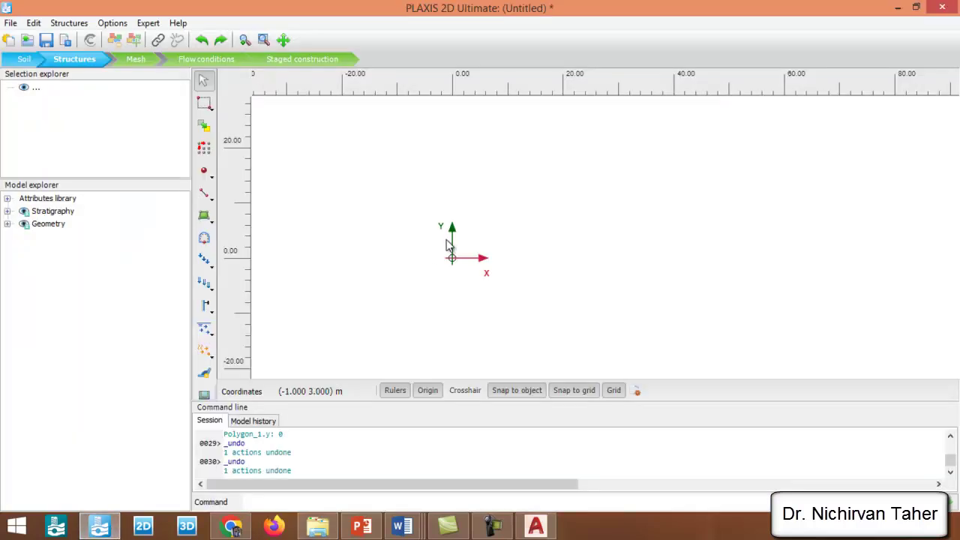
left_click(24, 59)
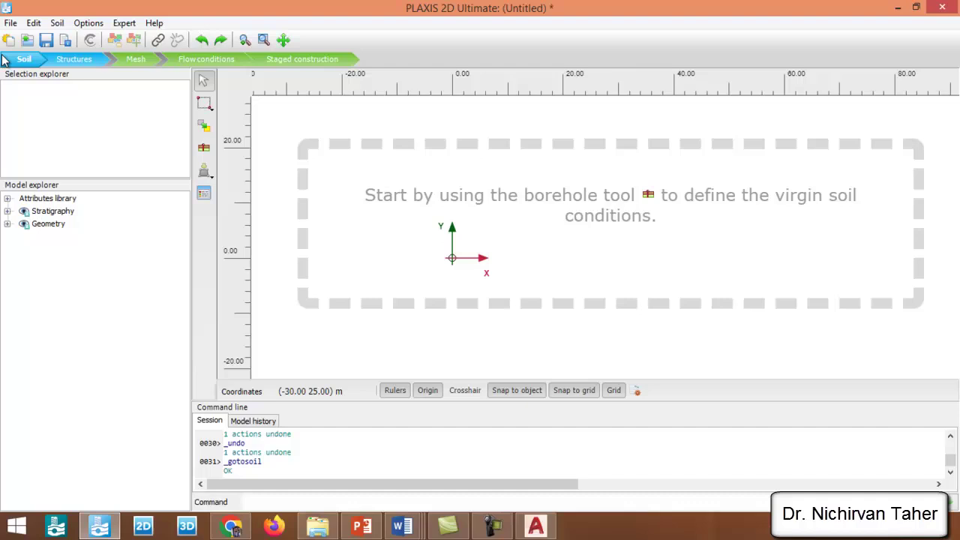
left_click(11, 22)
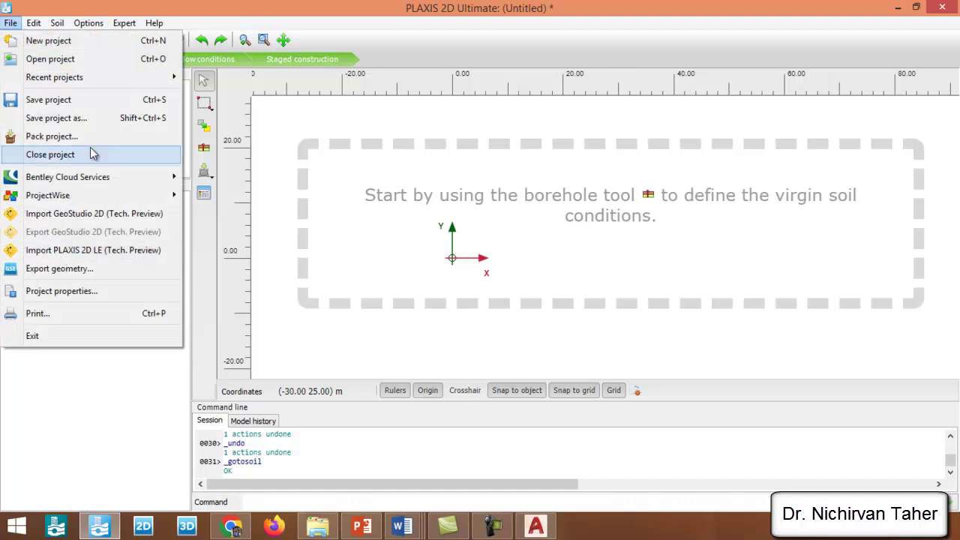
left_click(68, 290)
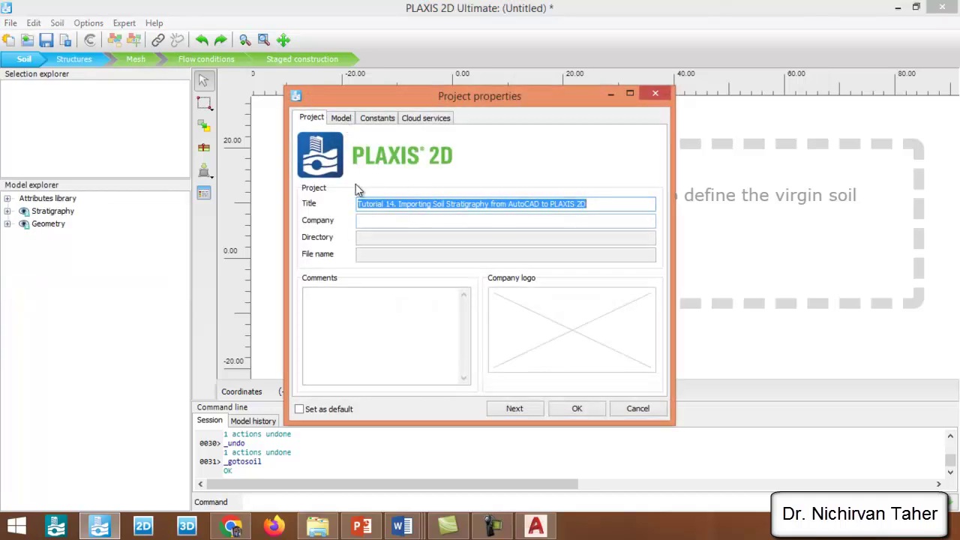
left_click(340, 118)
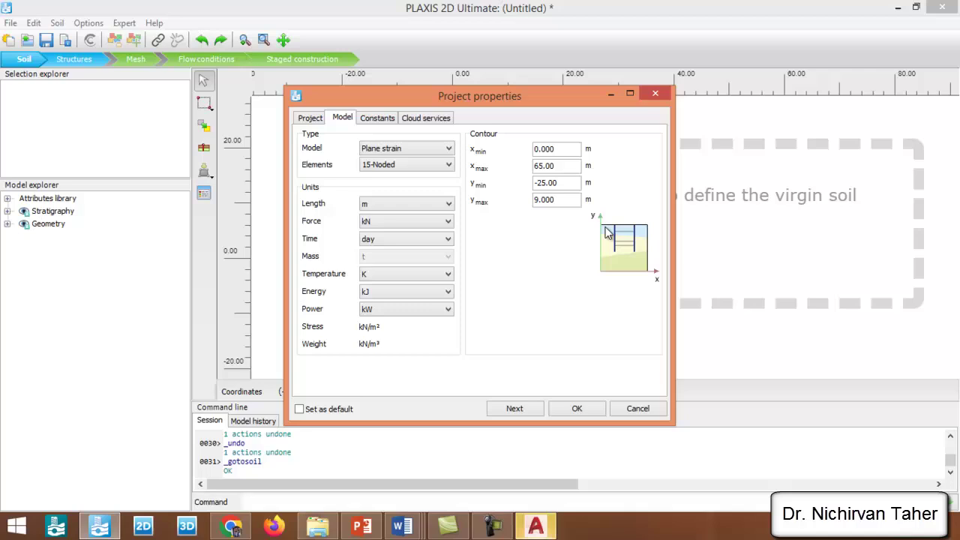
left_click(580, 412)
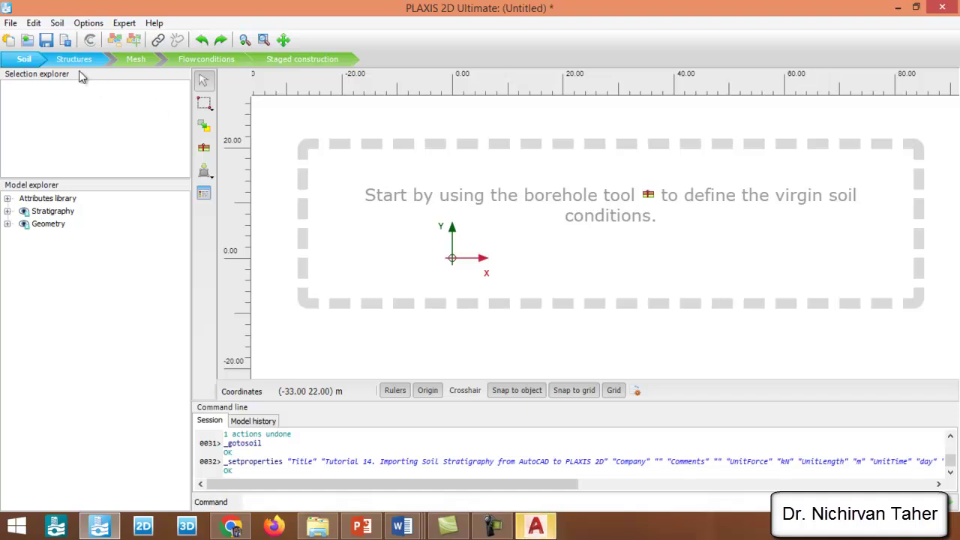
- Import soil from Tutorial 14.dxf, previewing its three polycurves at scale 1.000
left_click(209, 176)
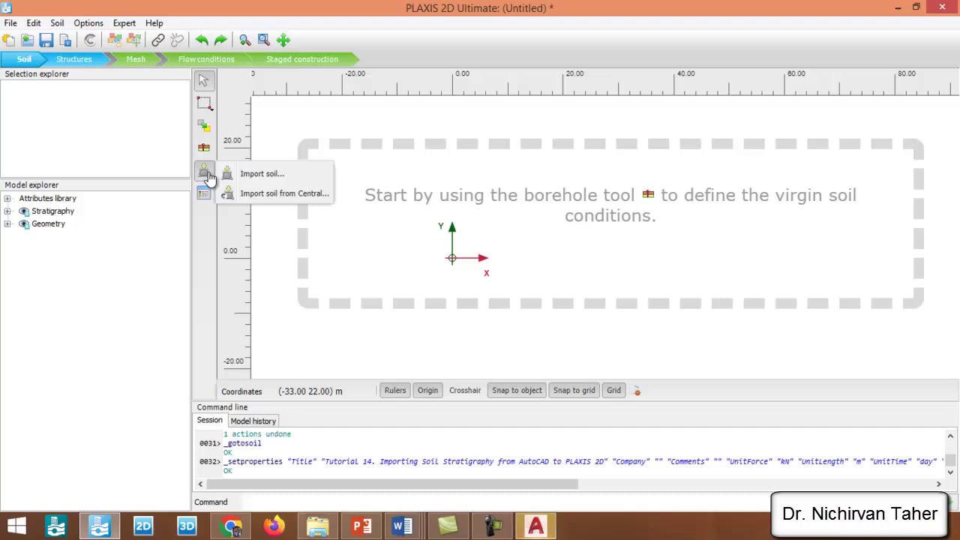
left_click(281, 180)
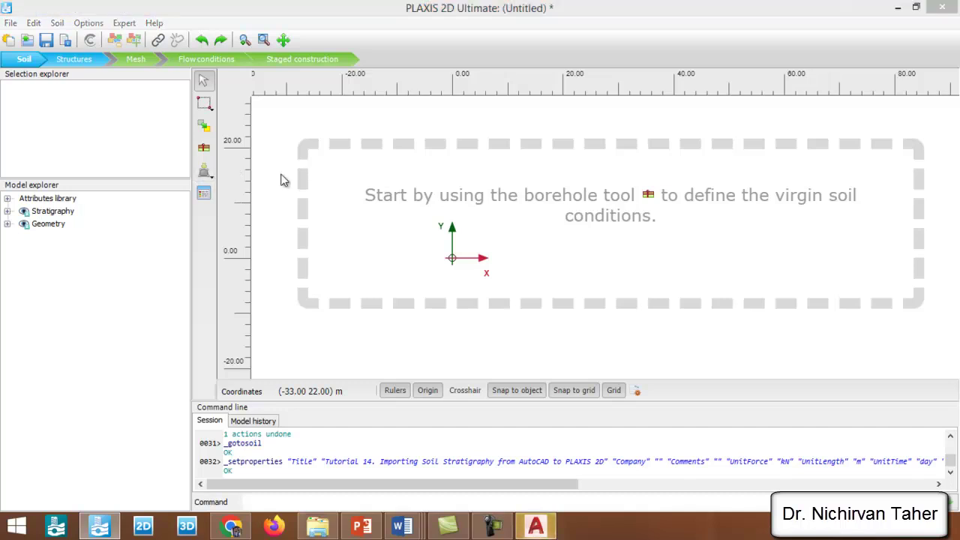
left_click(176, 118)
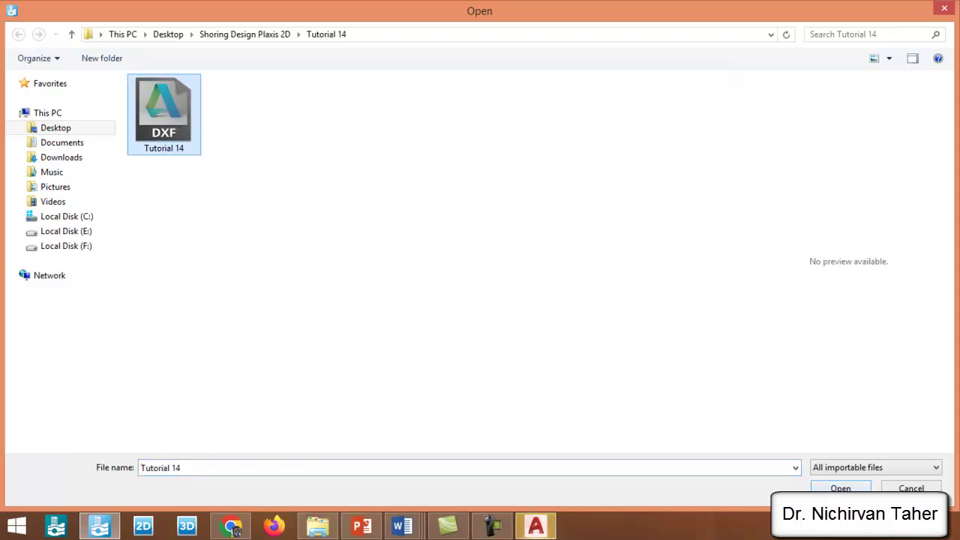
left_click(840, 488)
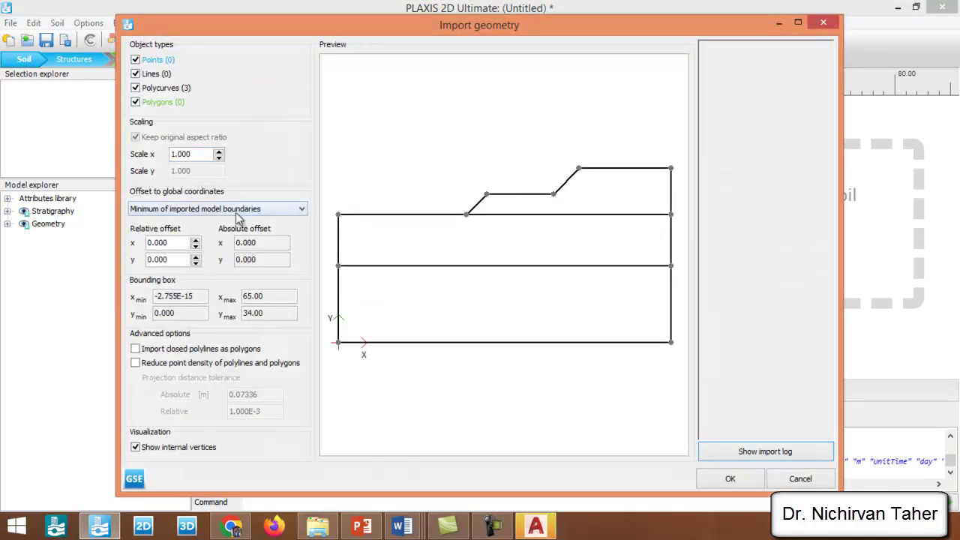
- Try the minimum, maximum and source-origin offset options for the imported geometry
left_click(200, 153)
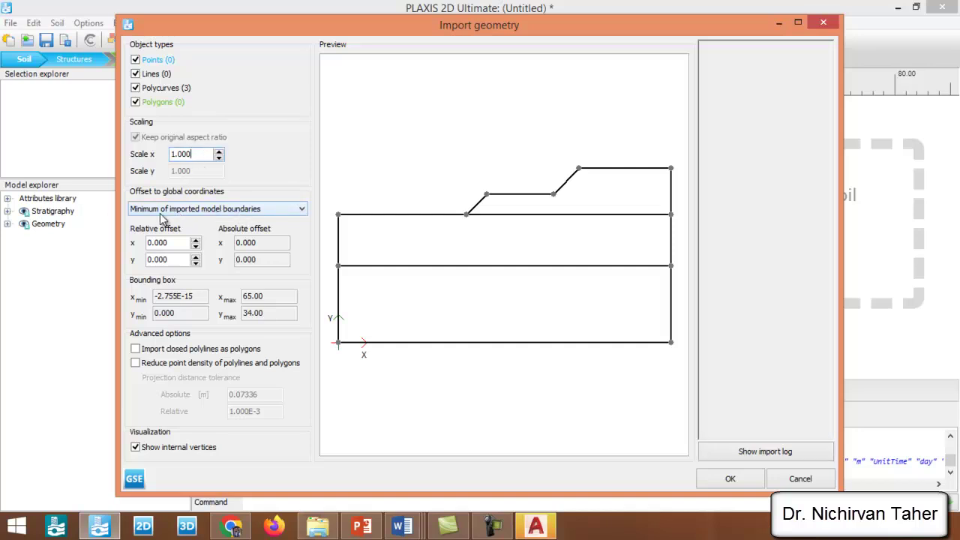
left_click(207, 211)
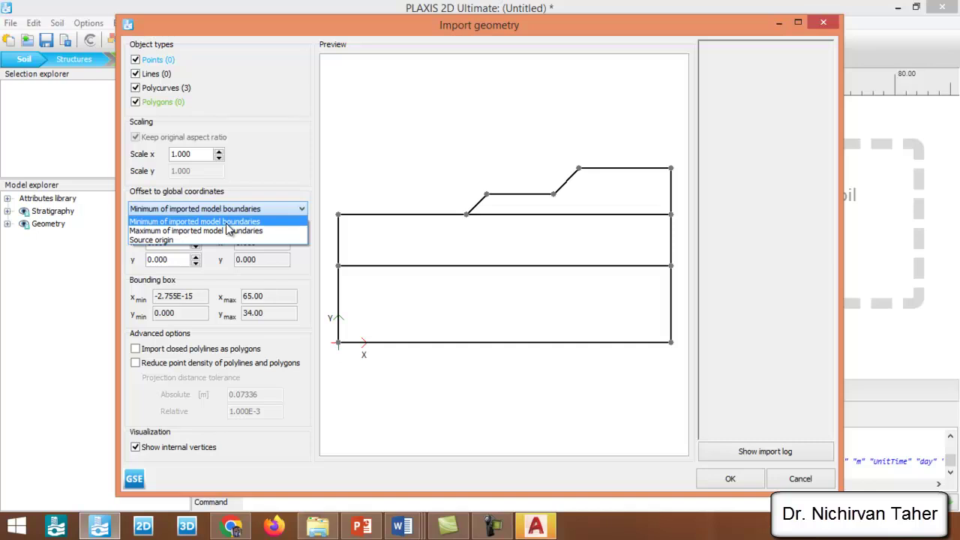
left_click(261, 221)
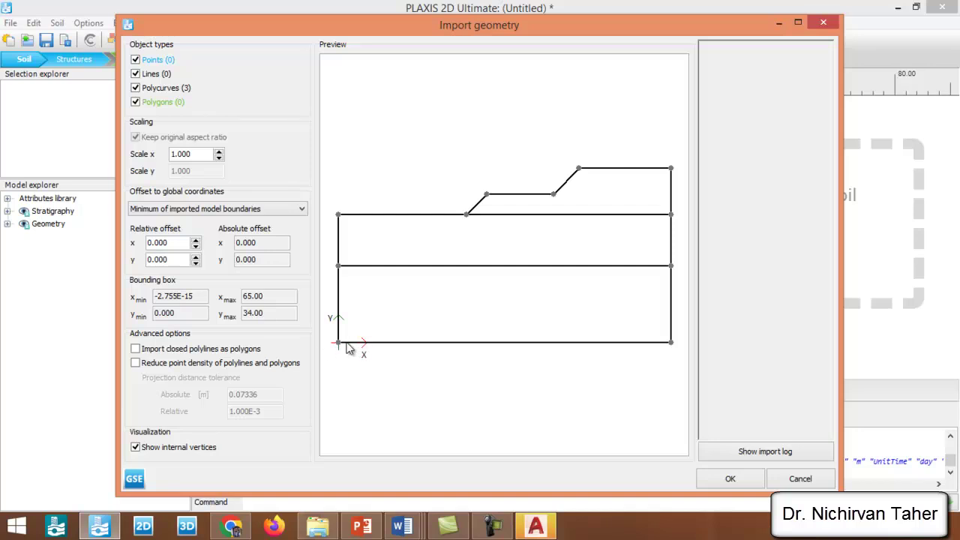
left_click(247, 210)
left_click(192, 231)
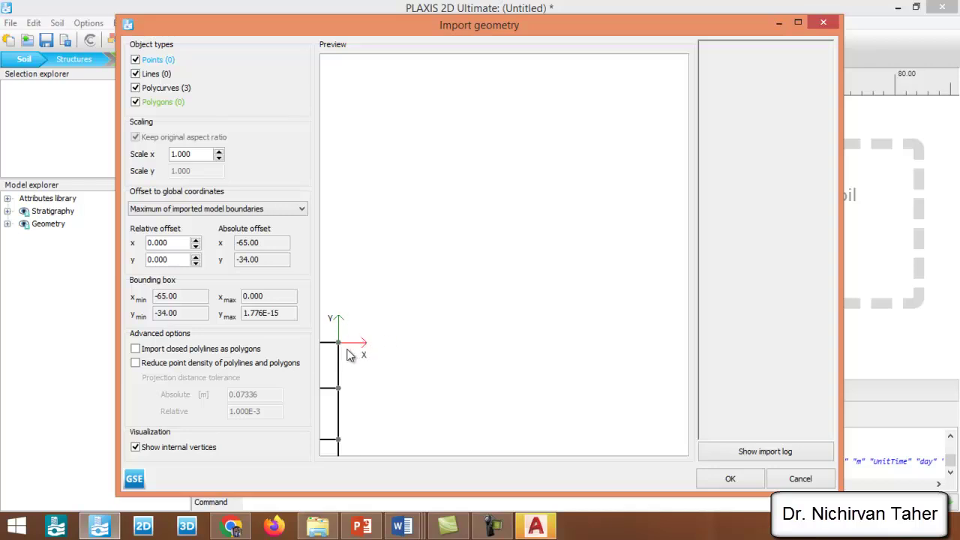
left_click(249, 209)
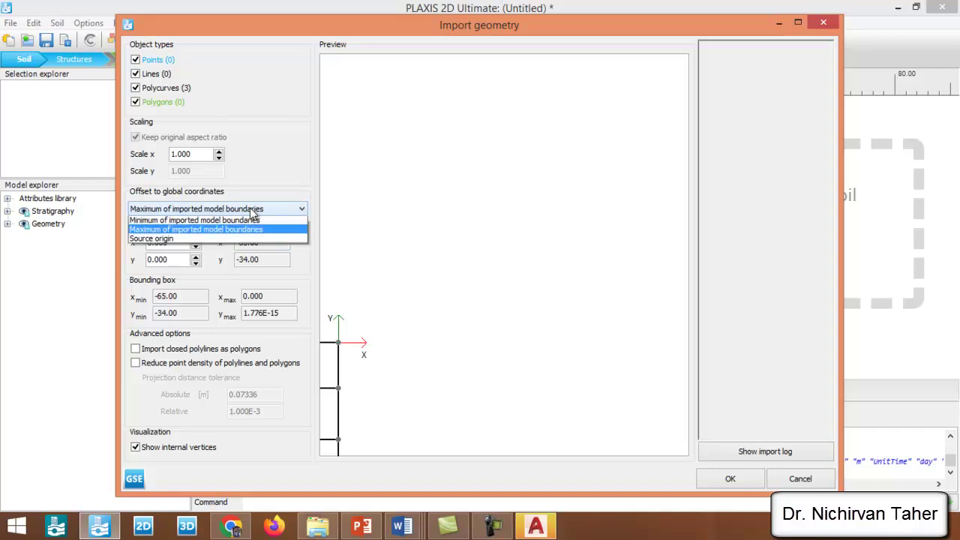
left_click(169, 239)
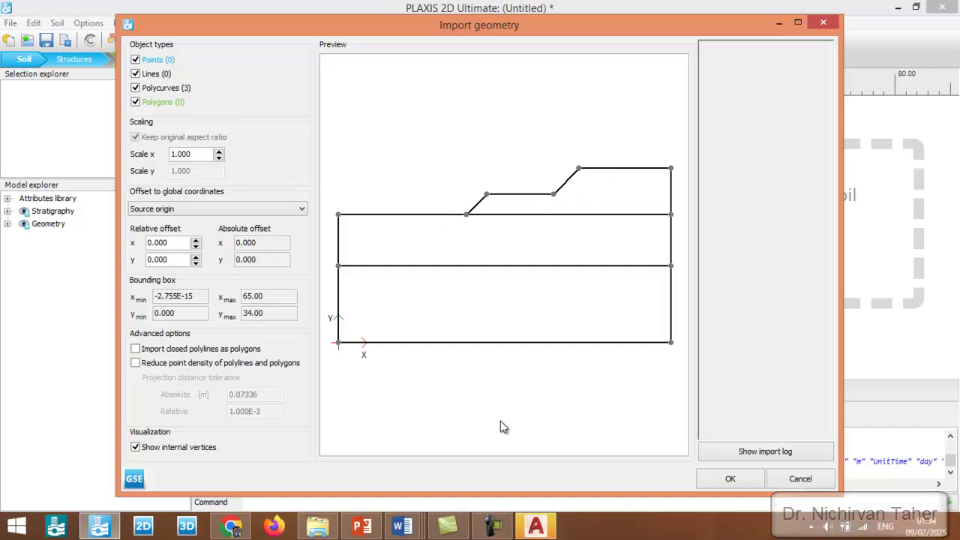
- Check the AutoCAD origin, then offset to minimum boundaries and import closed polylines as polygons
left_click(535, 529)
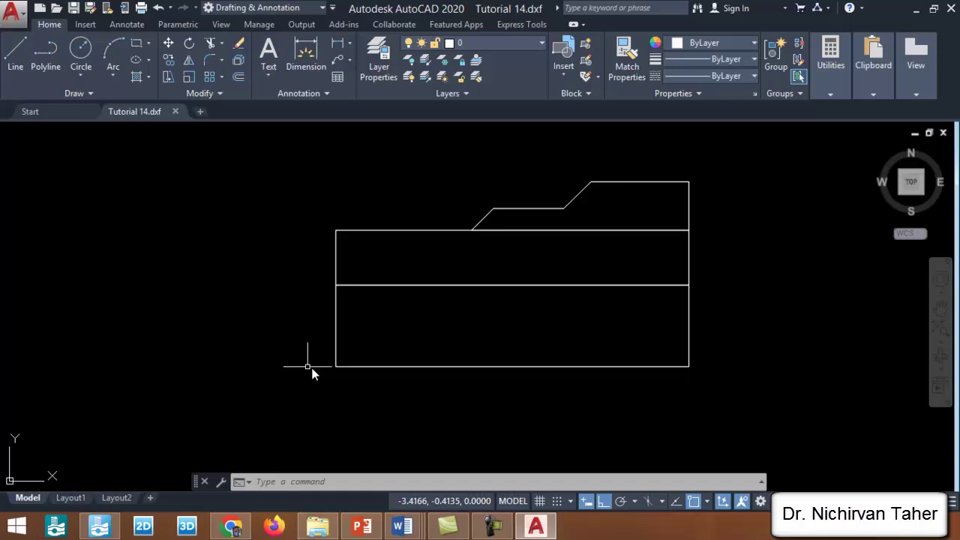
left_click(100, 526)
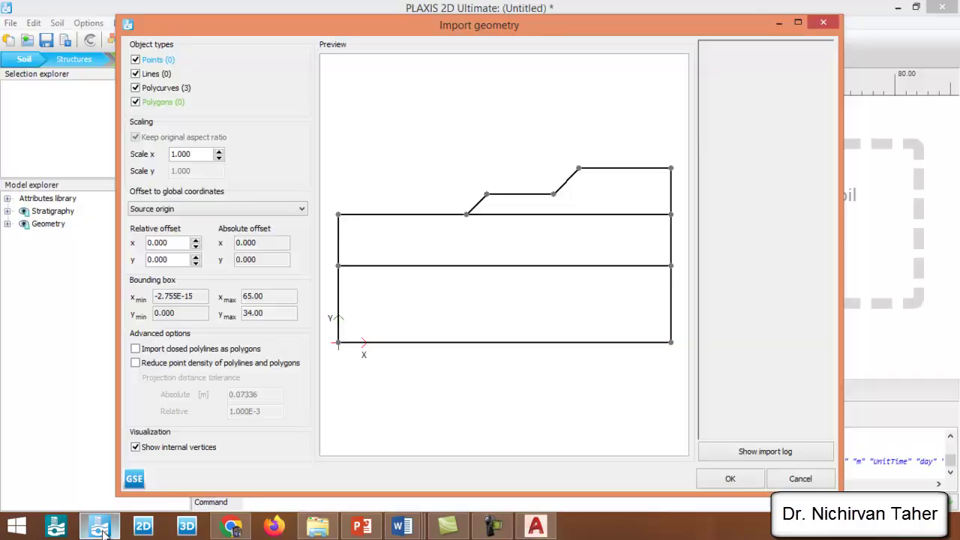
left_click(206, 208)
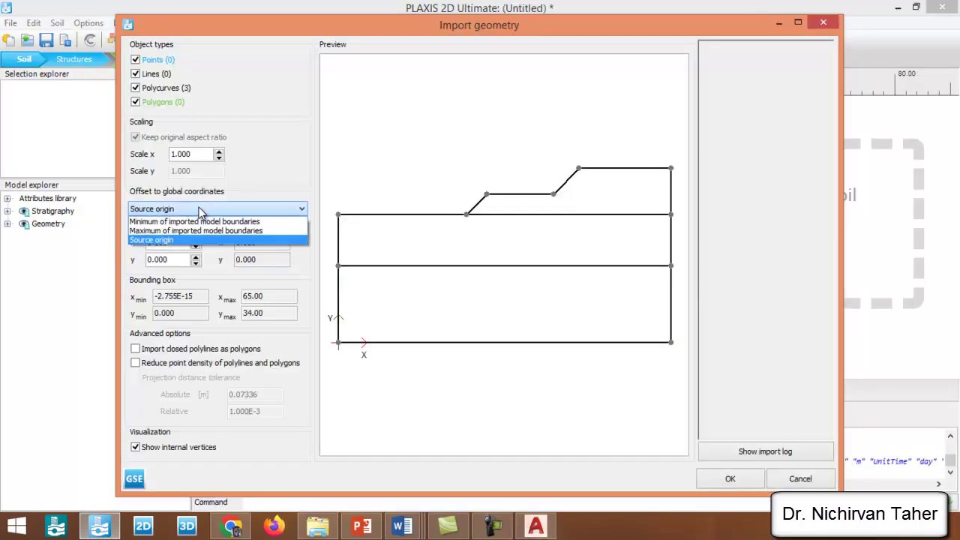
left_click(162, 222)
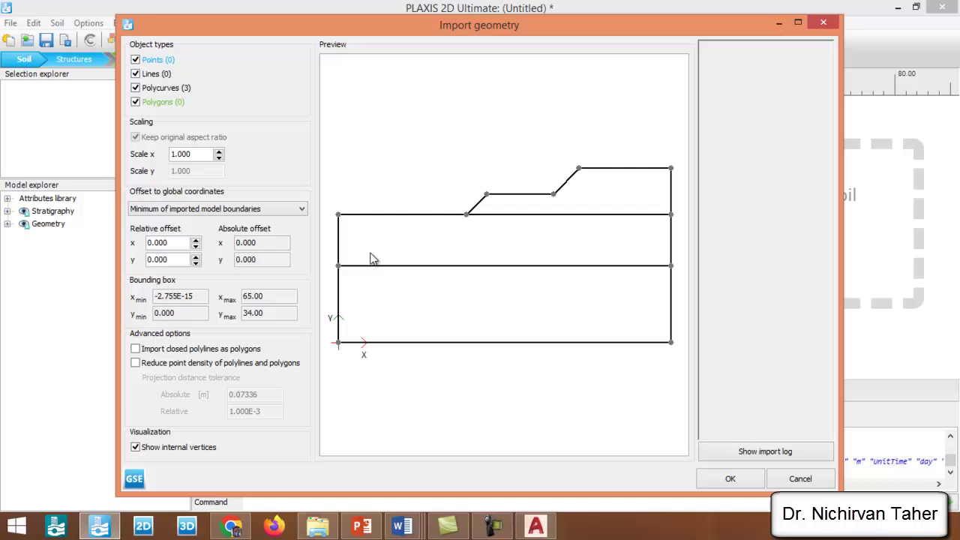
left_click(136, 349)
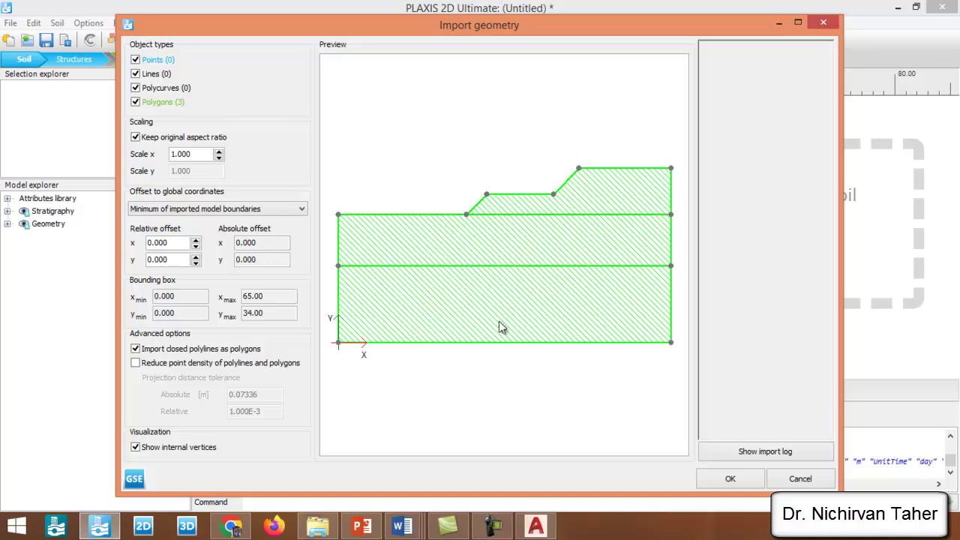
- Import the geometry and click the bottom, middle and top soil polygons to check them
left_click(754, 483)
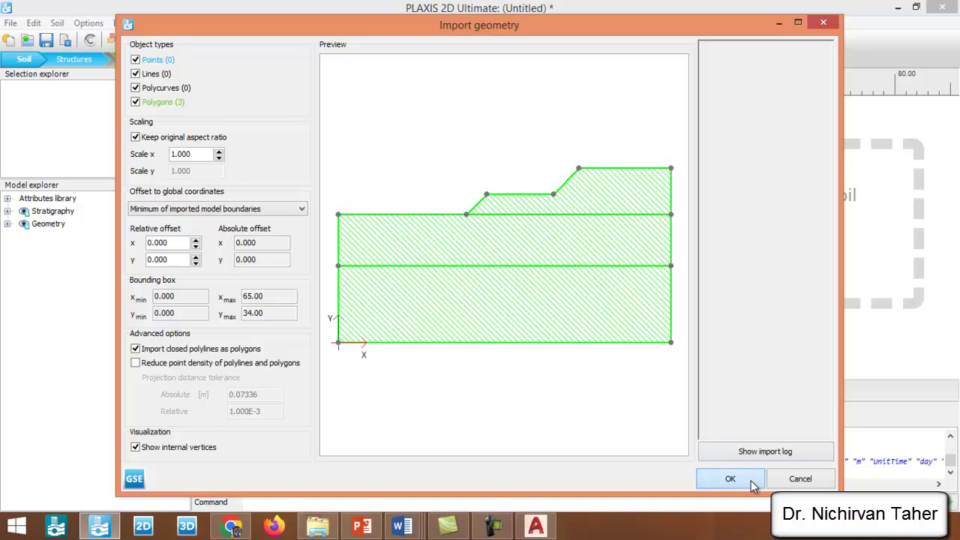
left_click(525, 224)
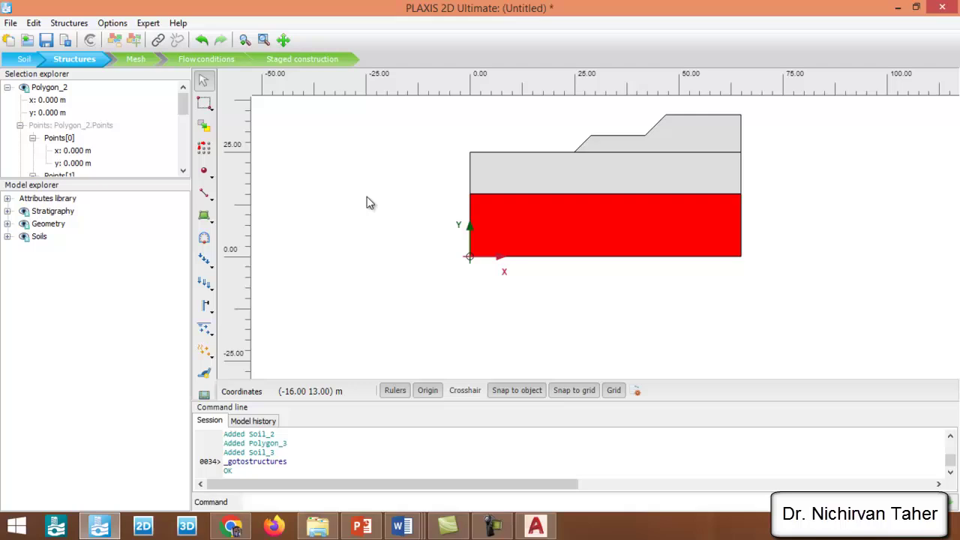
left_click(586, 173)
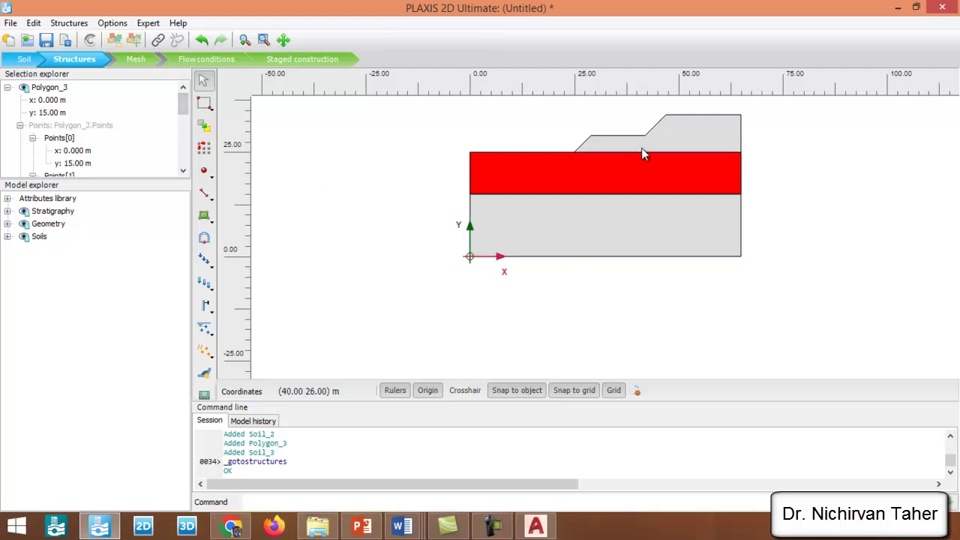
left_click(676, 145)
left_click(358, 237)
- Recheck all three polygons, clear the selection, and show the soil material sets
scroll(713, 128, "up", 1)
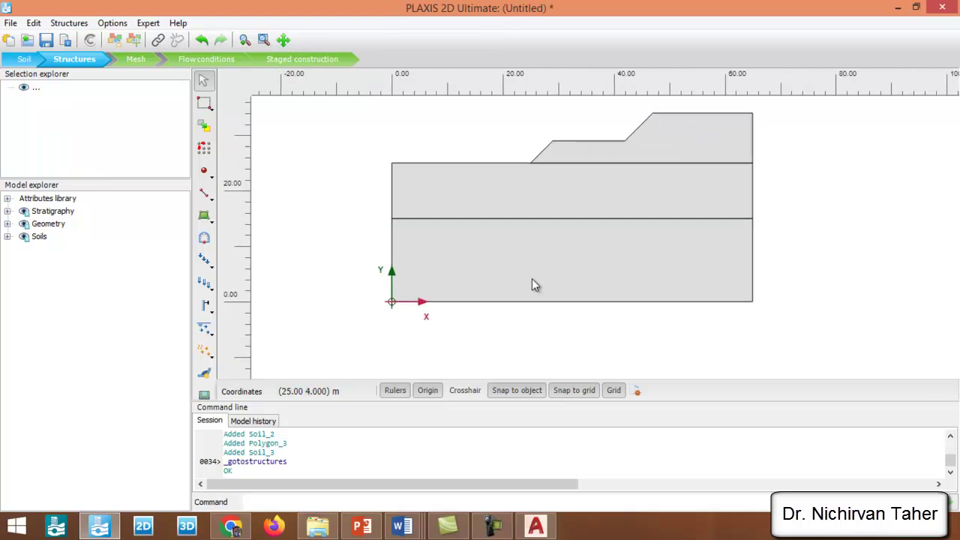
left_click(534, 281)
left_click(643, 189)
left_click(671, 145)
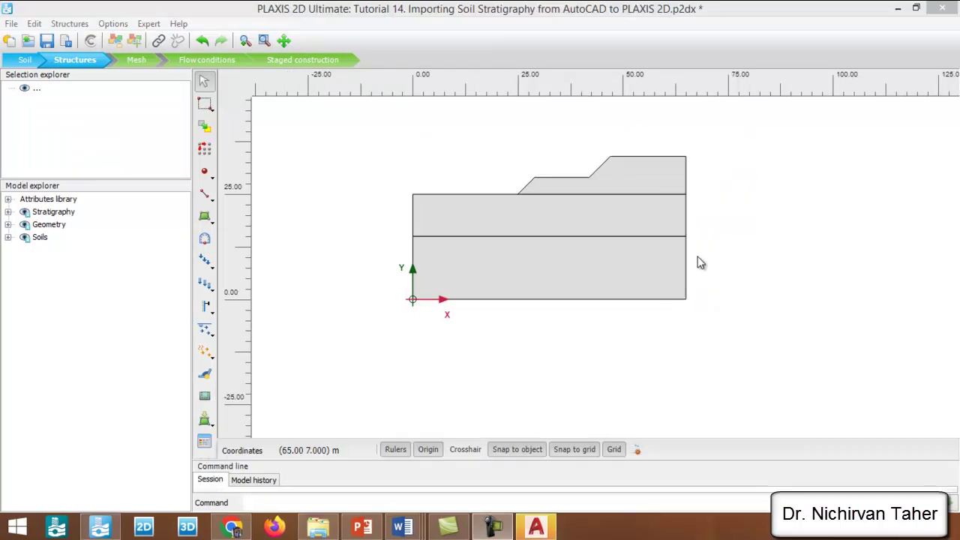
scroll(510, 195, "up", 1)
scroll(495, 197, "down", 1)
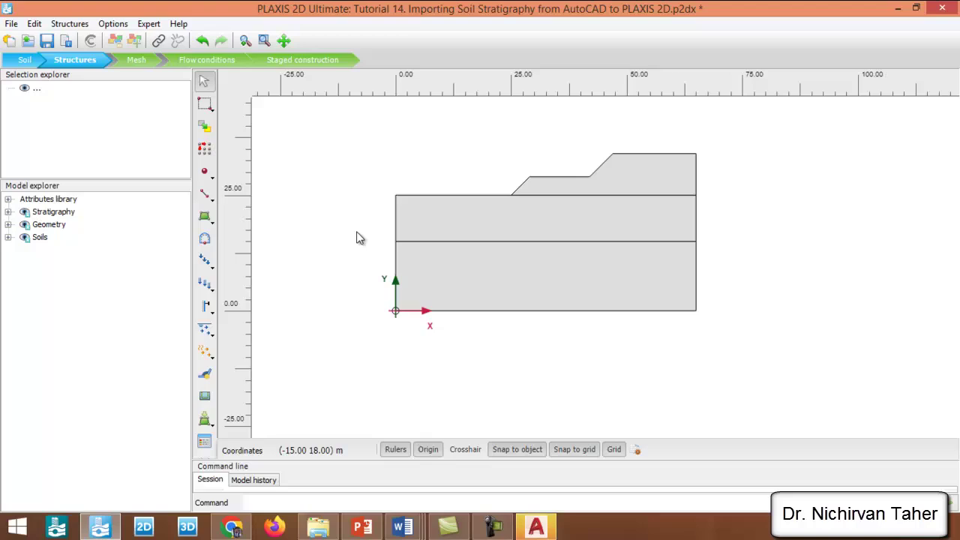
left_click(521, 221)
left_click(615, 176)
left_click(569, 276)
left_click(430, 150)
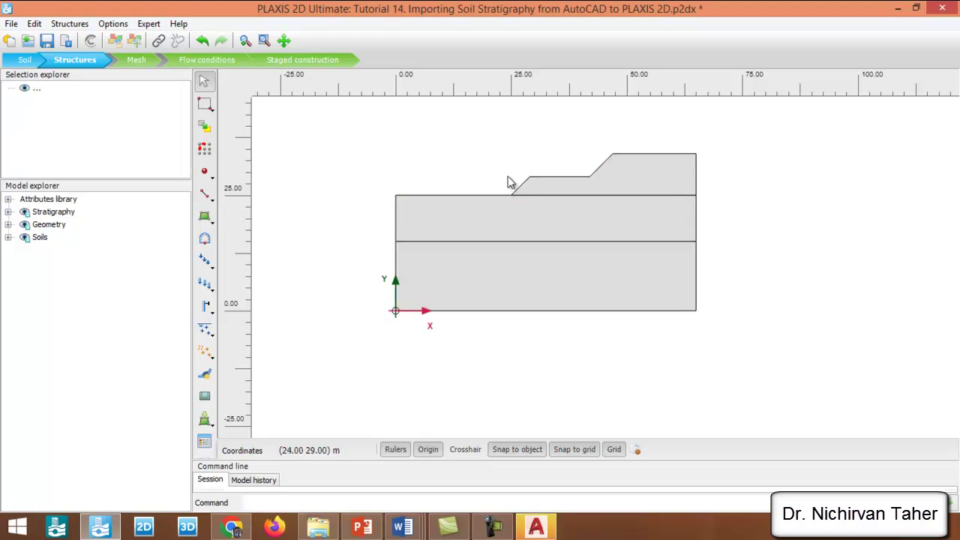
scroll(510, 180, "up", 1)
left_click(204, 443)
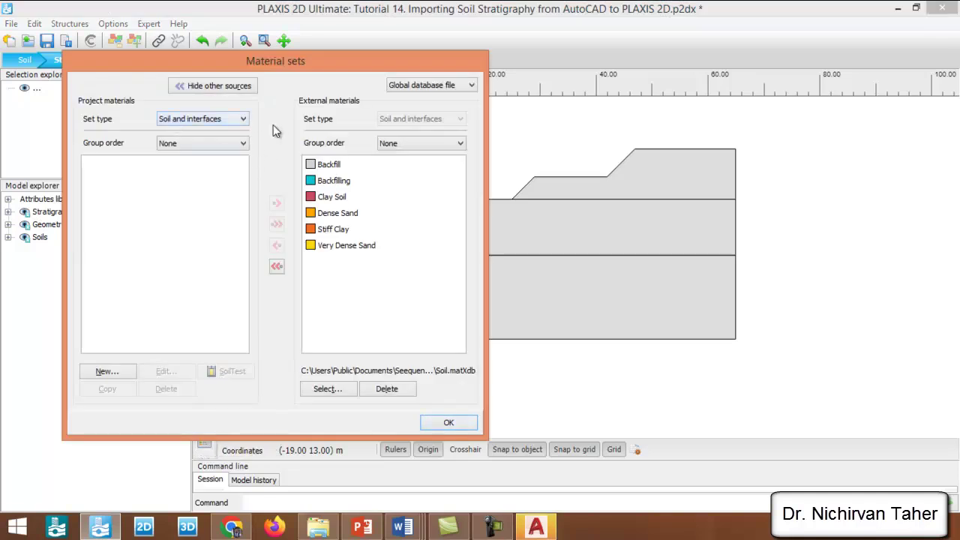
- Copy the six external materials, Backfill through Very Dense Sand, into the project
left_click(217, 85)
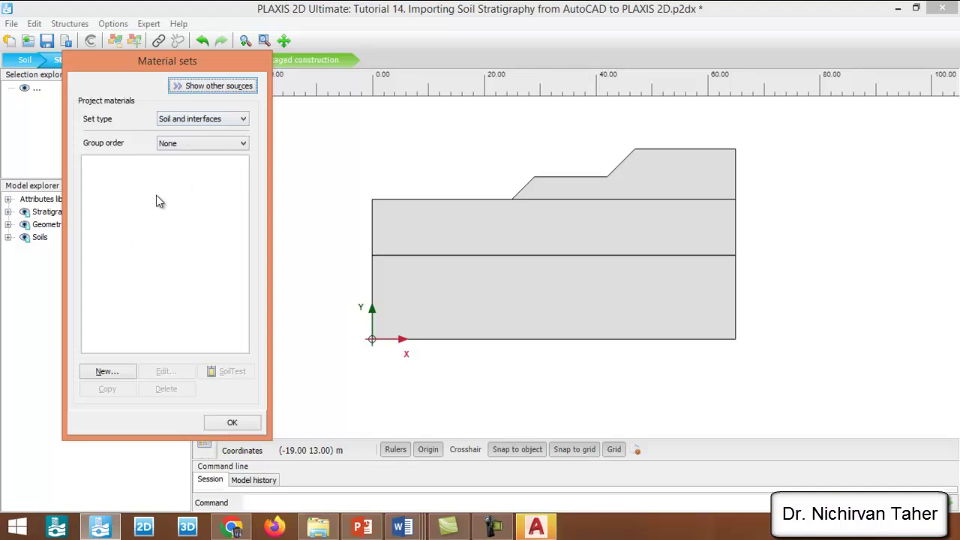
left_click(205, 87)
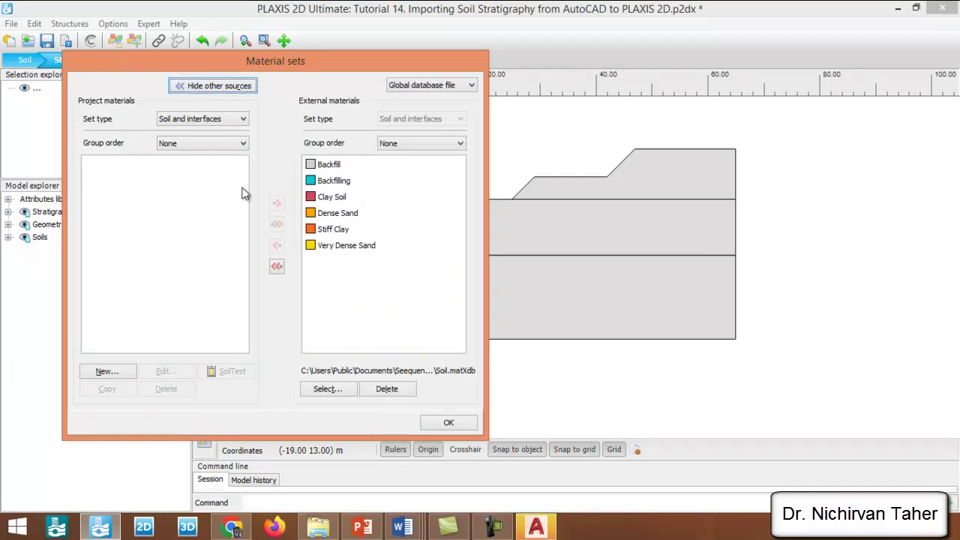
left_click(332, 169)
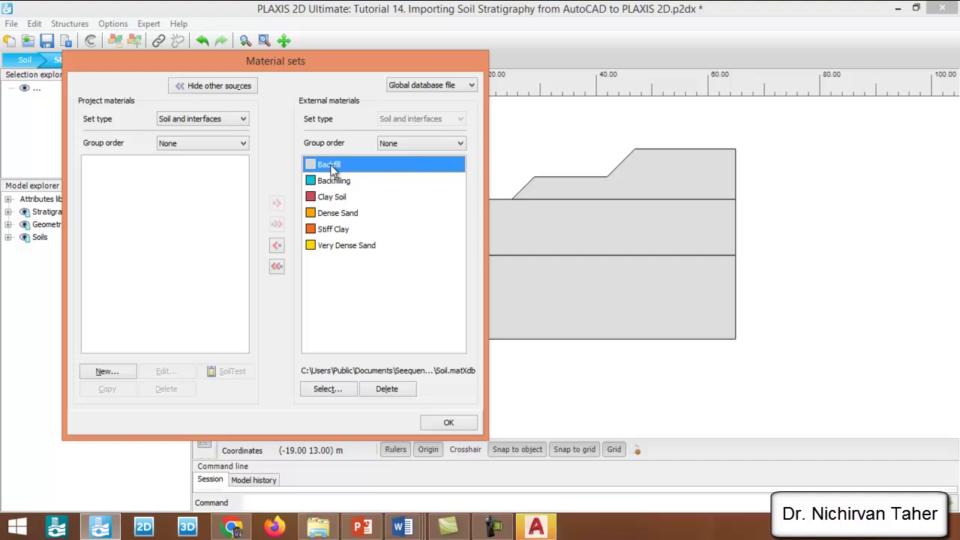
left_click(341, 247, "shift")
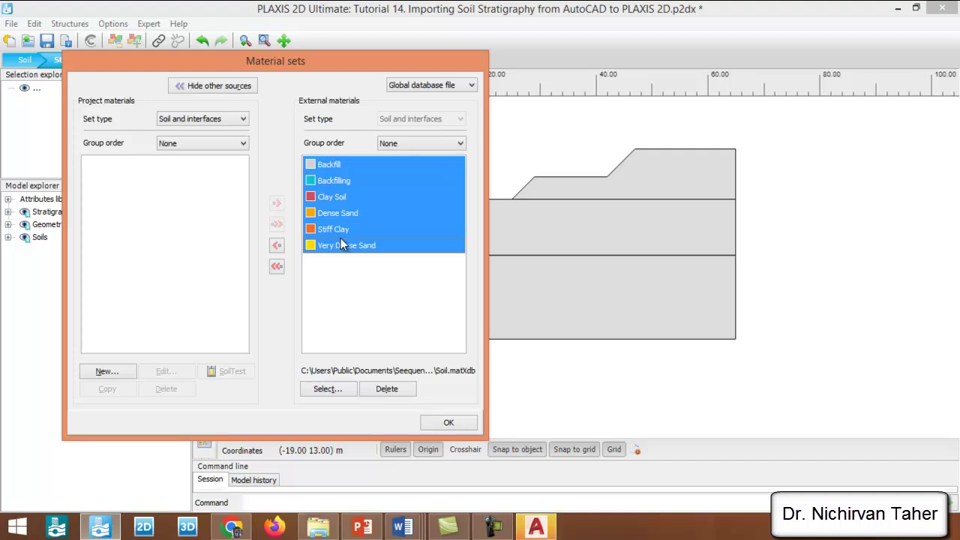
left_click(277, 266)
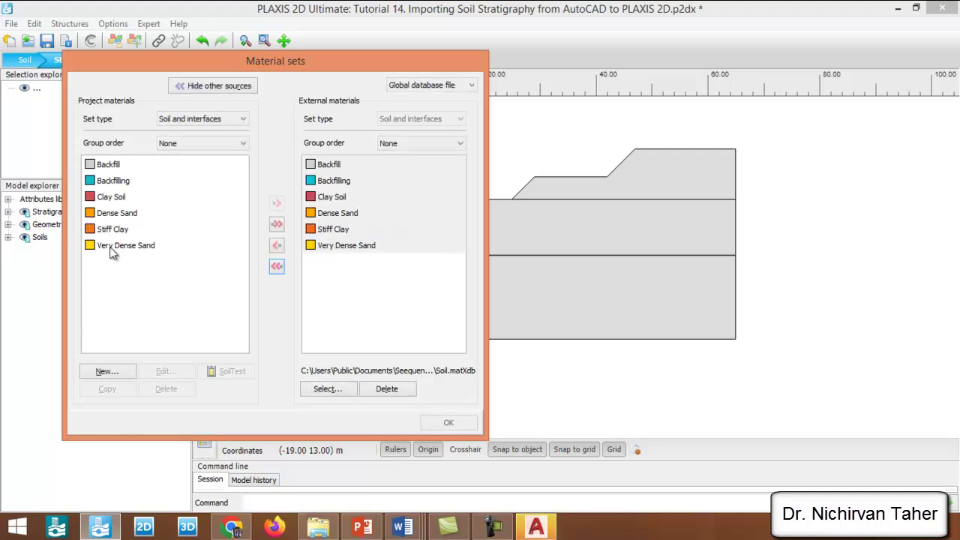
- Try dragging Very Dense Sand onto a soil layer, then close the material sets
left_click(126, 250)
left_click_drag(97, 244, 593, 292)
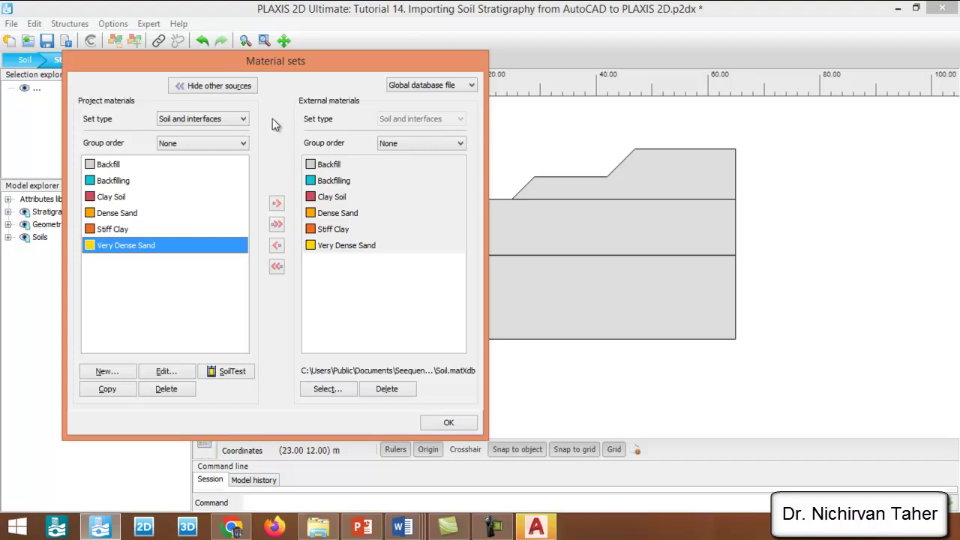
left_click_drag(327, 60, 273, 65)
left_click_drag(32, 246, 555, 224)
left_click(395, 428)
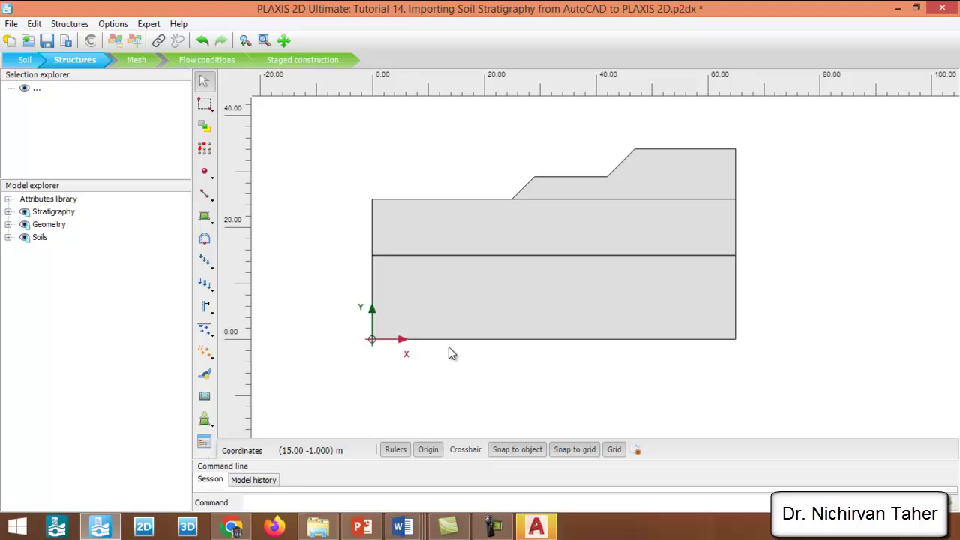
- Drag Very Dense Sand onto the bottom layer, Stiff Clay onto the middle, Clay Soil onto the top
left_click(203, 445)
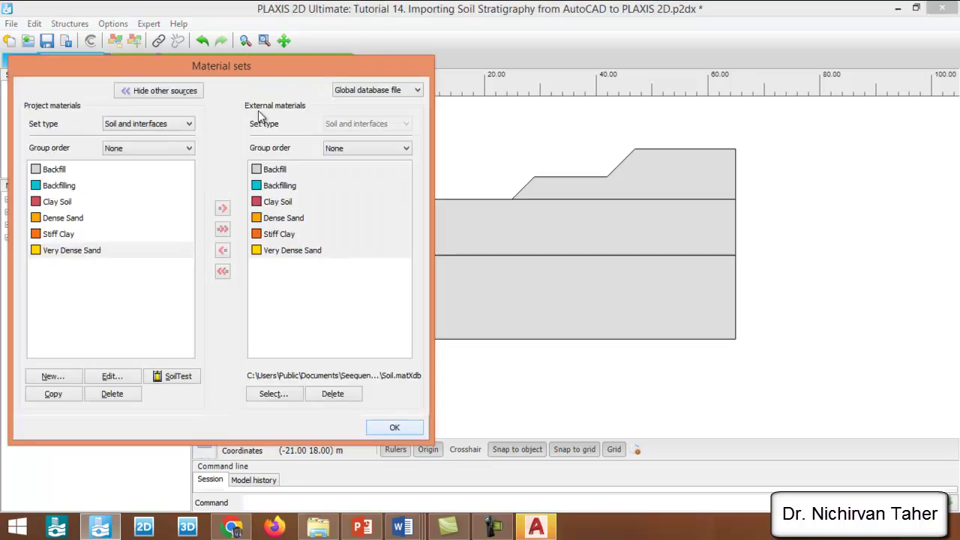
left_click_drag(262, 72, 281, 111)
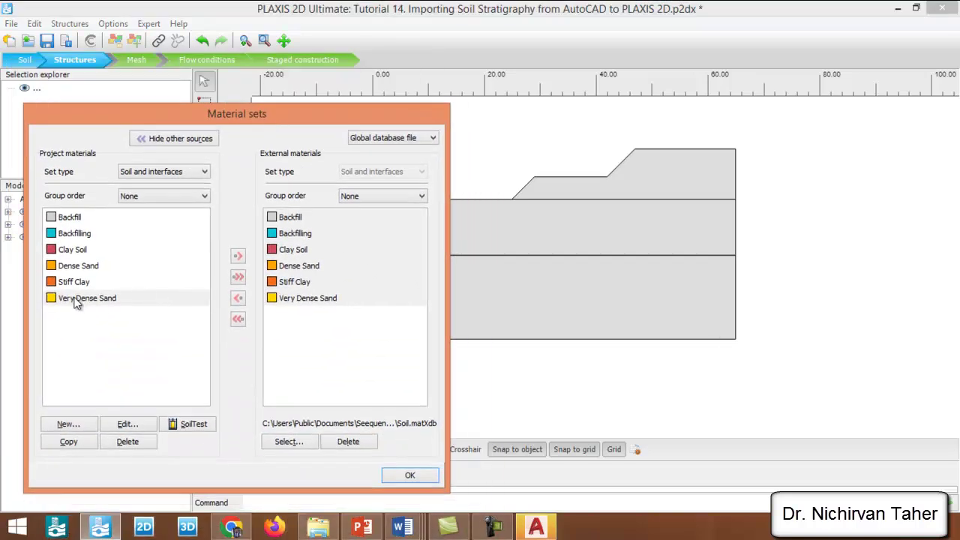
left_click_drag(75, 300, 573, 306)
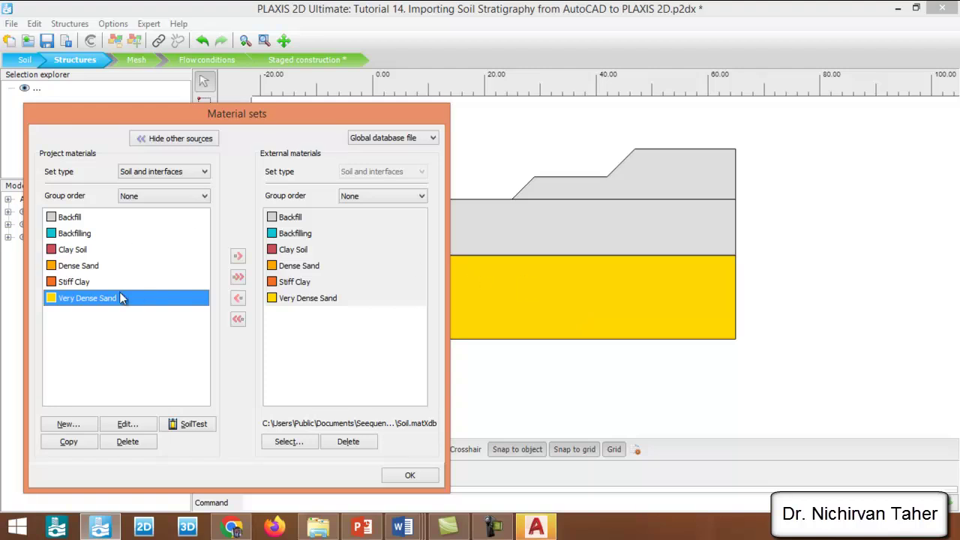
left_click(65, 282)
left_click(61, 268)
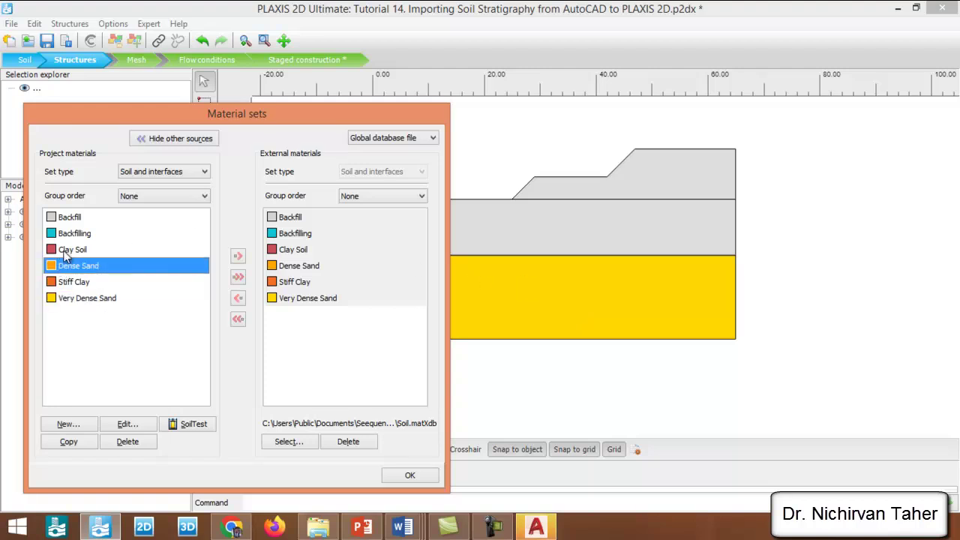
left_click_drag(66, 283, 624, 226)
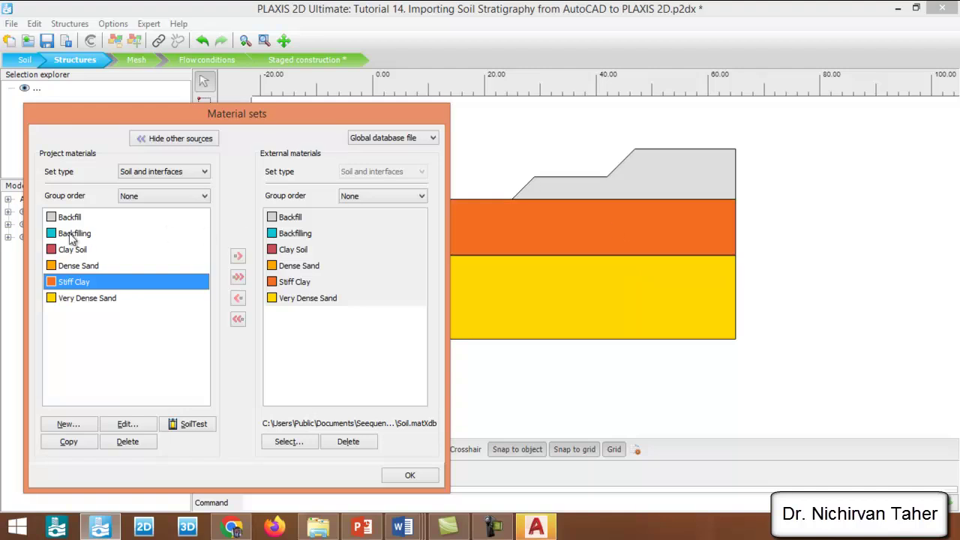
left_click_drag(68, 252, 686, 174)
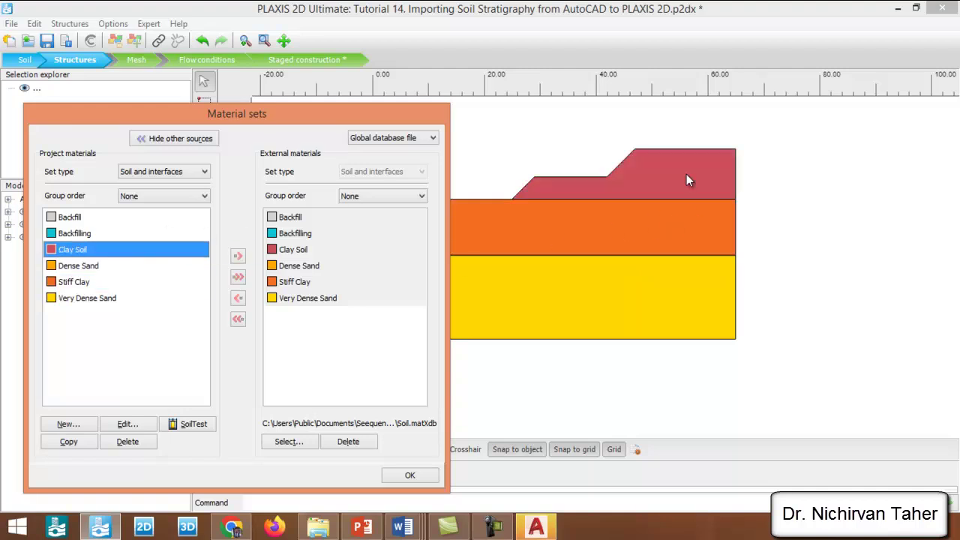
left_click(409, 474)
scroll(487, 215, "down", 1)
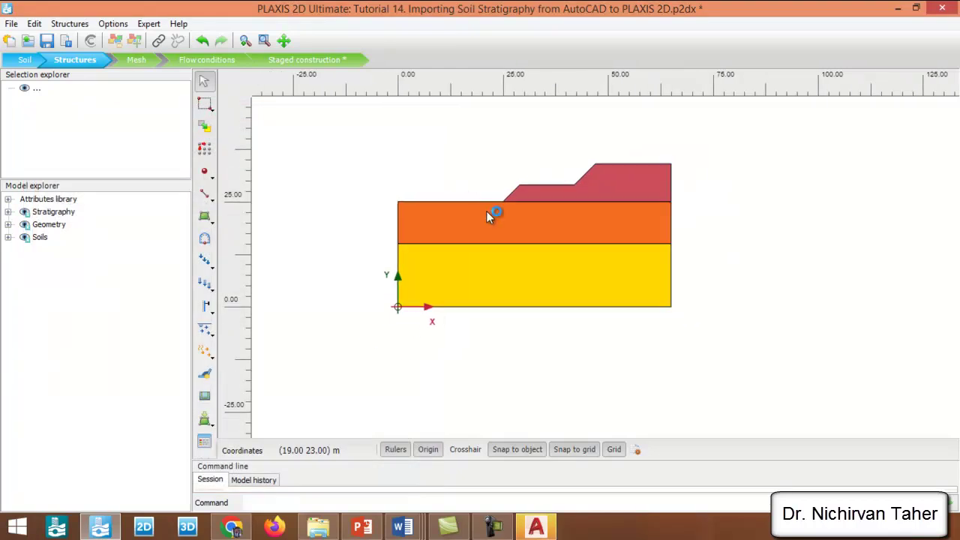
scroll(484, 197, "up", 2)
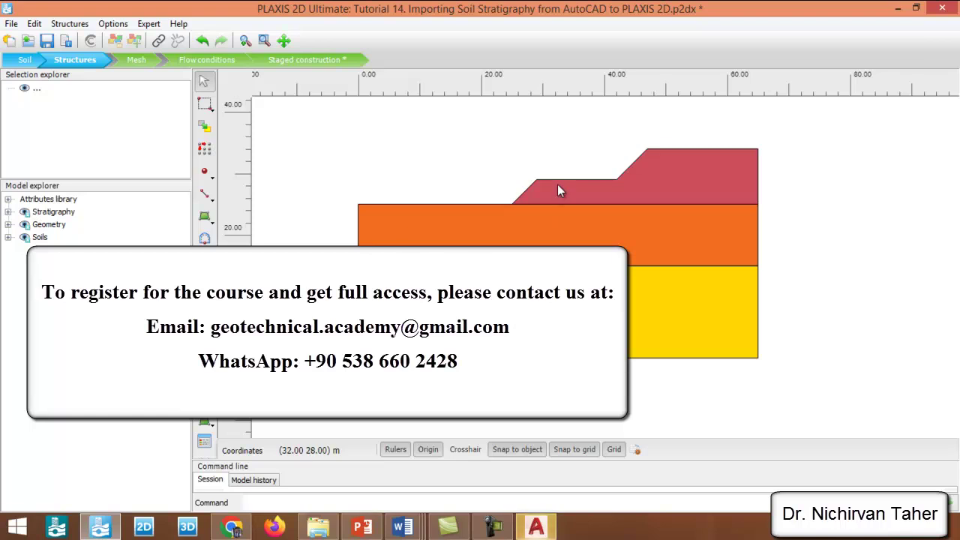
scroll(532, 173, "up", 2)
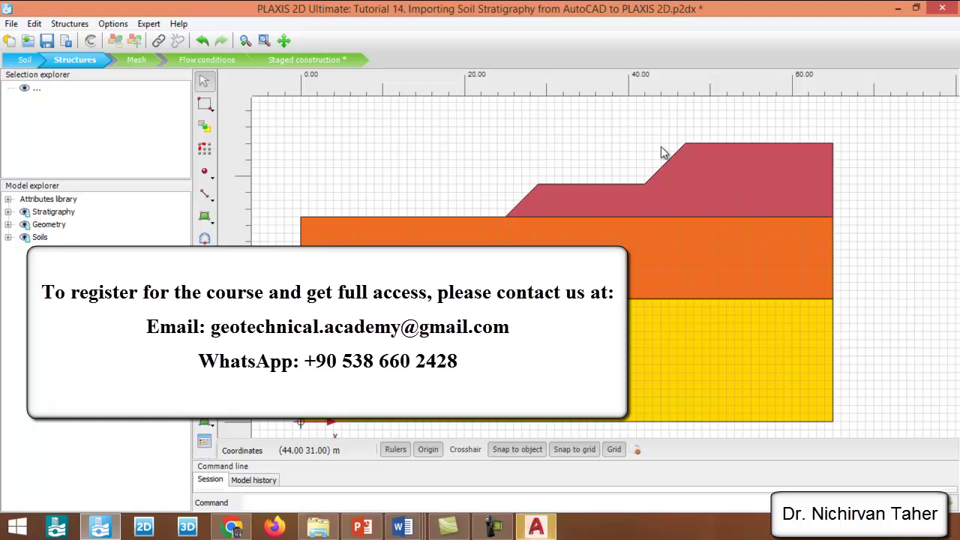
scroll(605, 137, "down", 2)
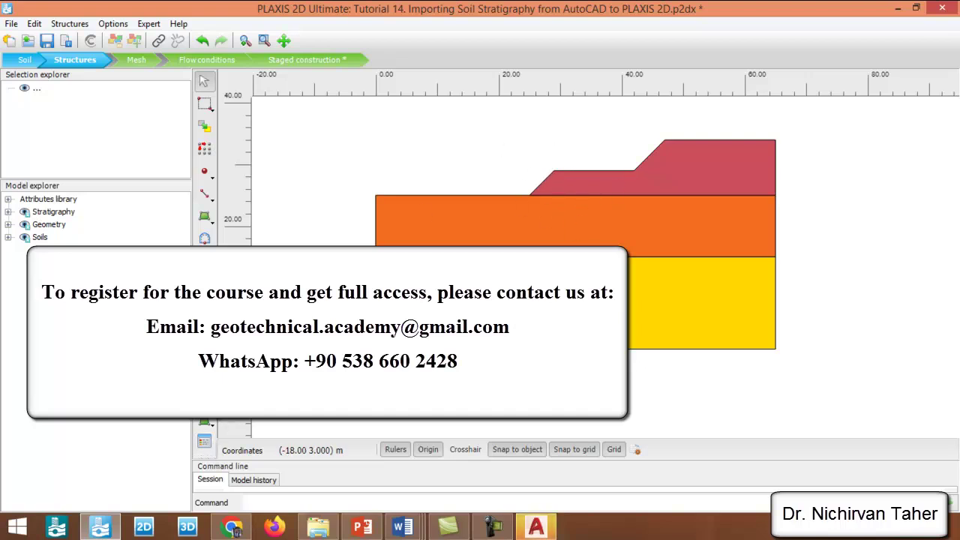
left_click(210, 429)
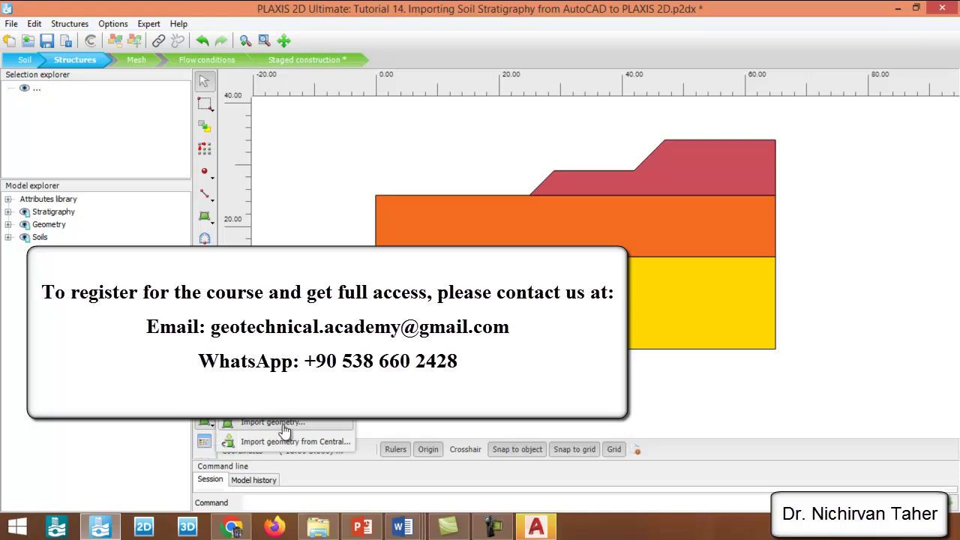
left_click(449, 160)
scroll(510, 169, "up", 2)
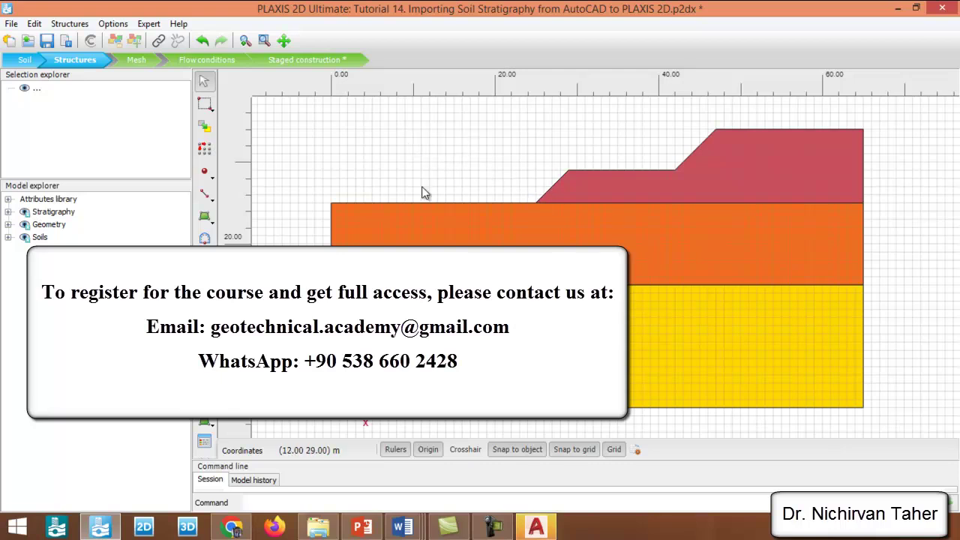
scroll(453, 165, "down", 1)
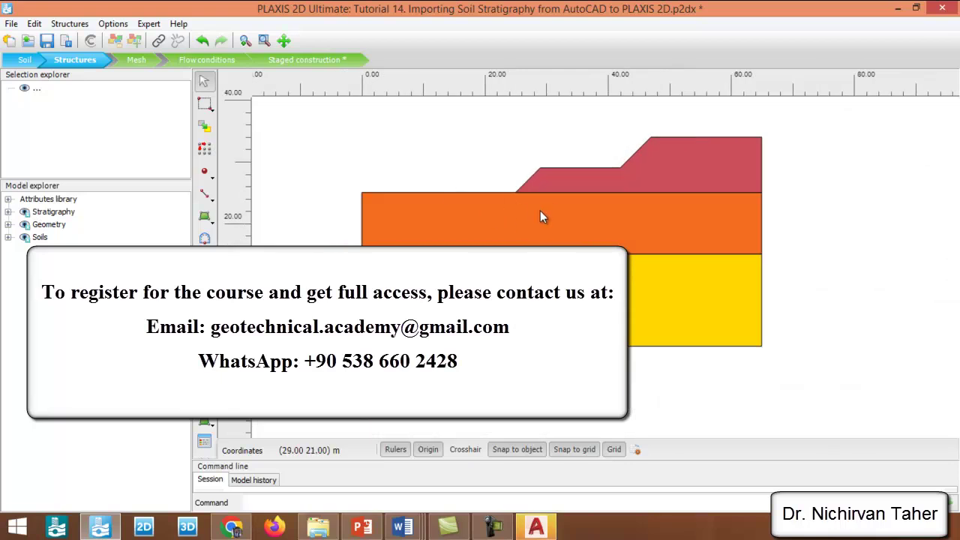